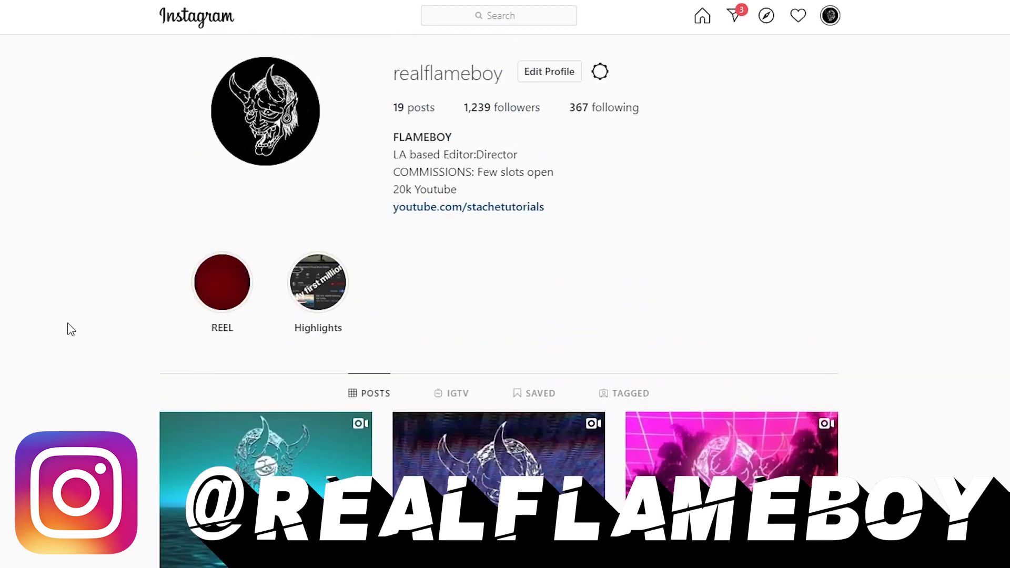
# Replace the Doja Cat clip in Premiere with the linked After Effects comp 'mello 5-14 Linked Comp 02'.
pyautogui.click(242, 452)
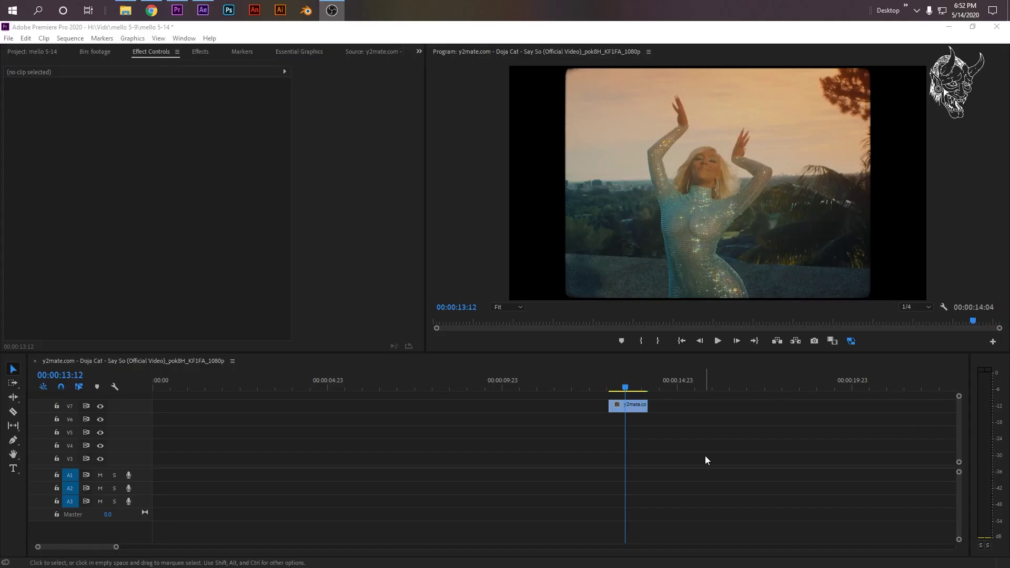
pyautogui.click(623, 416)
pyautogui.rightClick(632, 408)
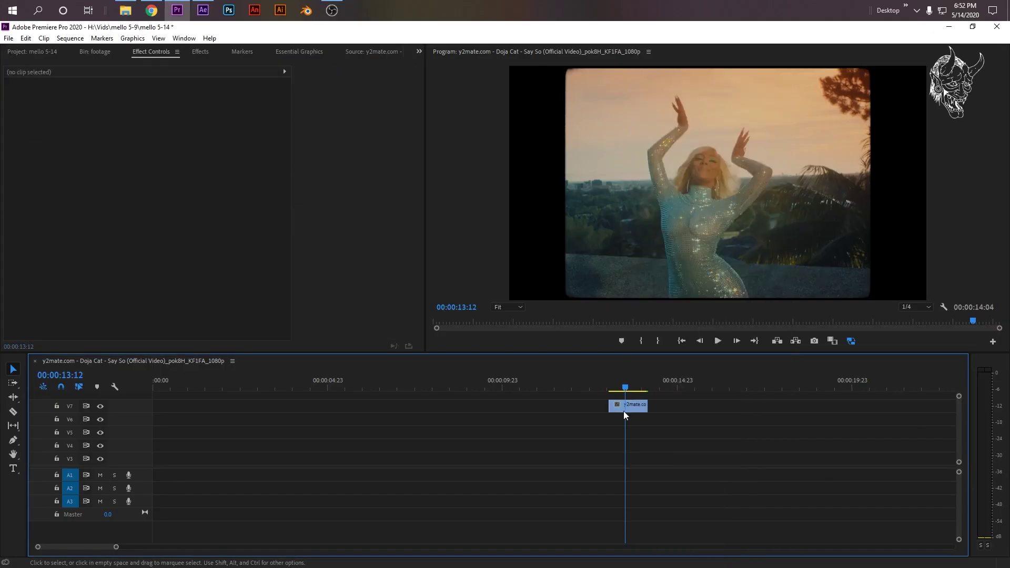
pyautogui.click(623, 412)
pyautogui.rightClick(629, 407)
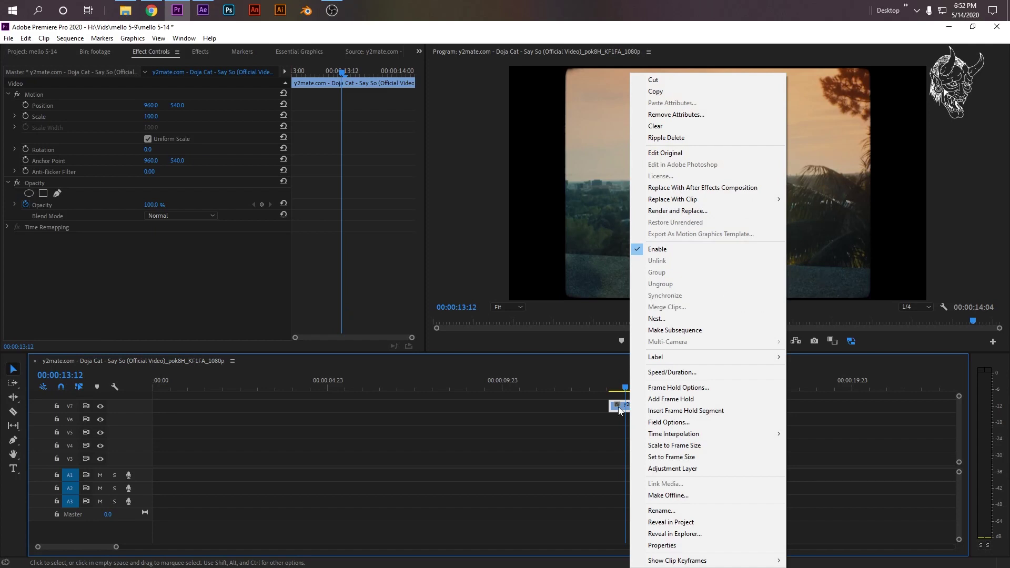
pyautogui.click(683, 185)
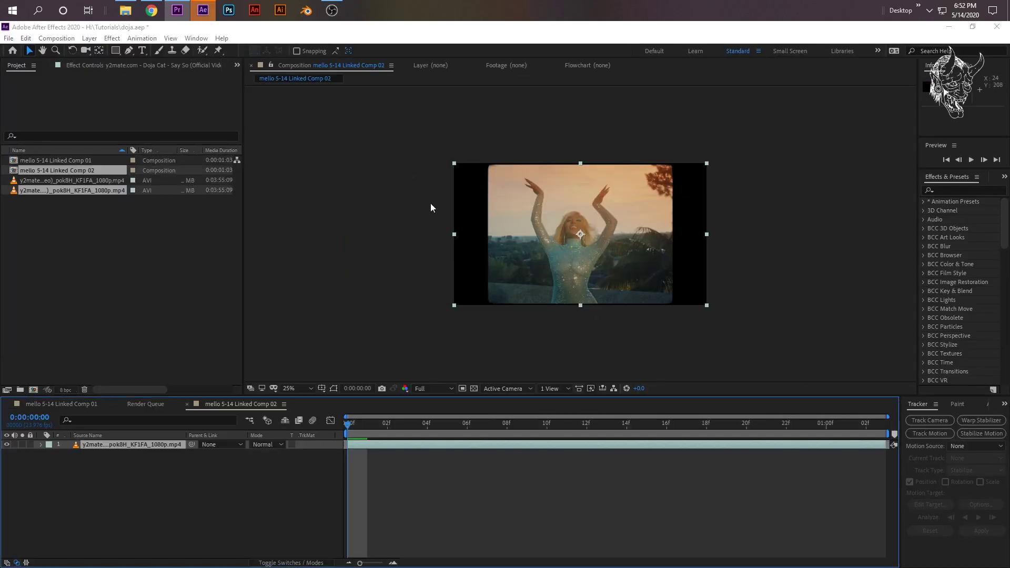
# Preview the comp, duplicate the Doja Cat footage layer with Ctrl+D, and select the top copy for roto brushing.
pyautogui.press('space')
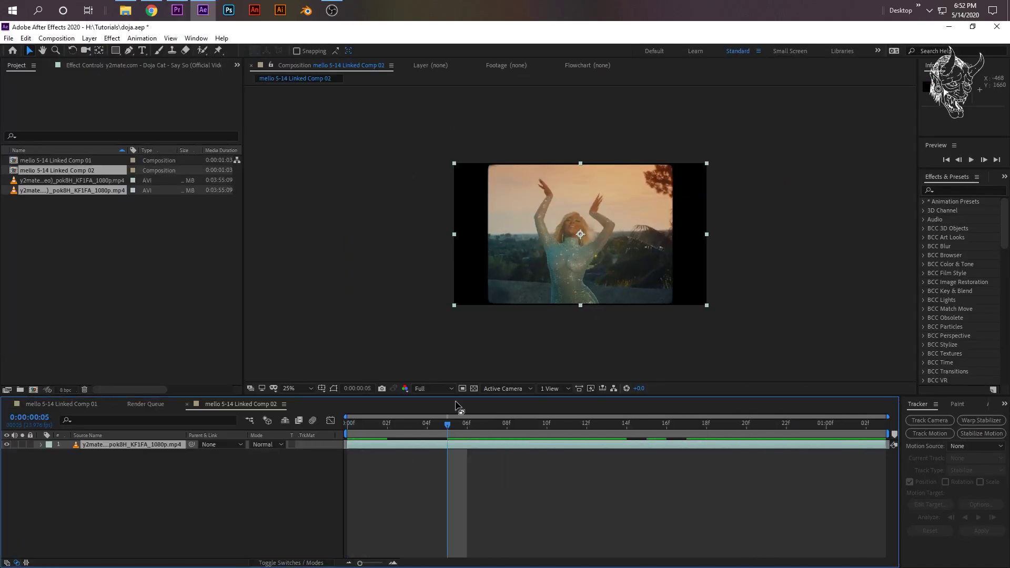
pyautogui.click(170, 456)
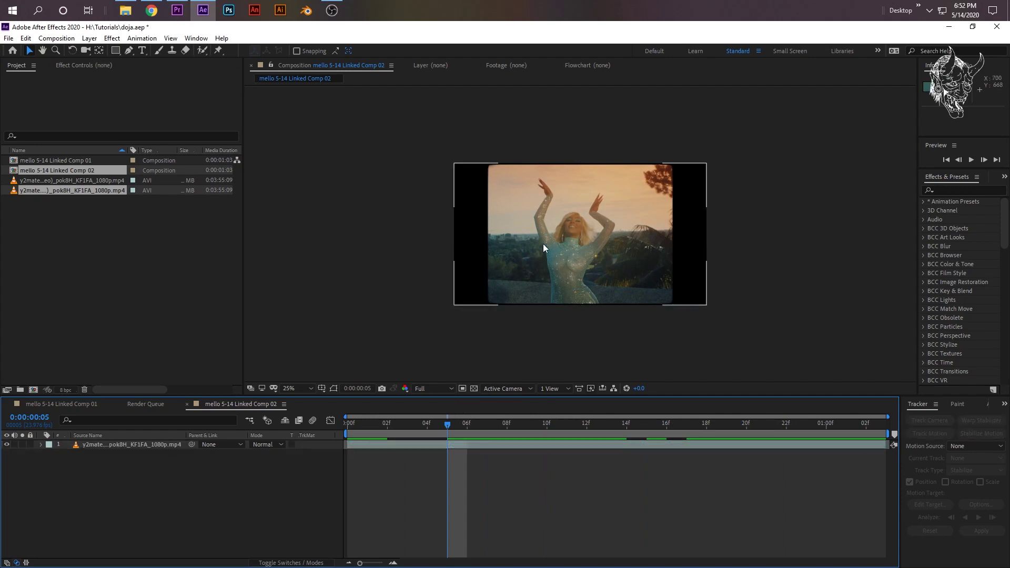
pyautogui.click(120, 444)
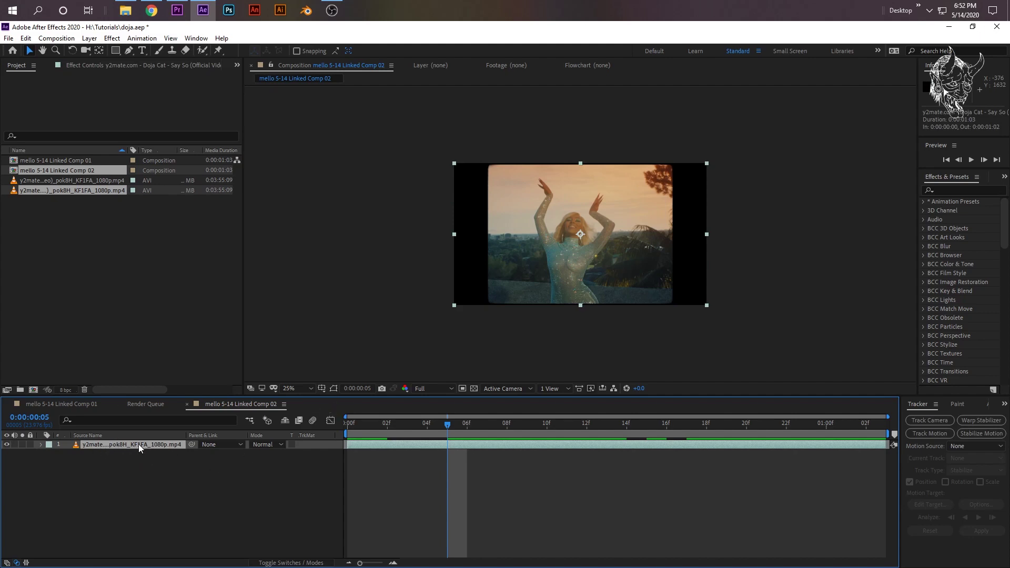
pyautogui.hotkey('ctrl', 'd')
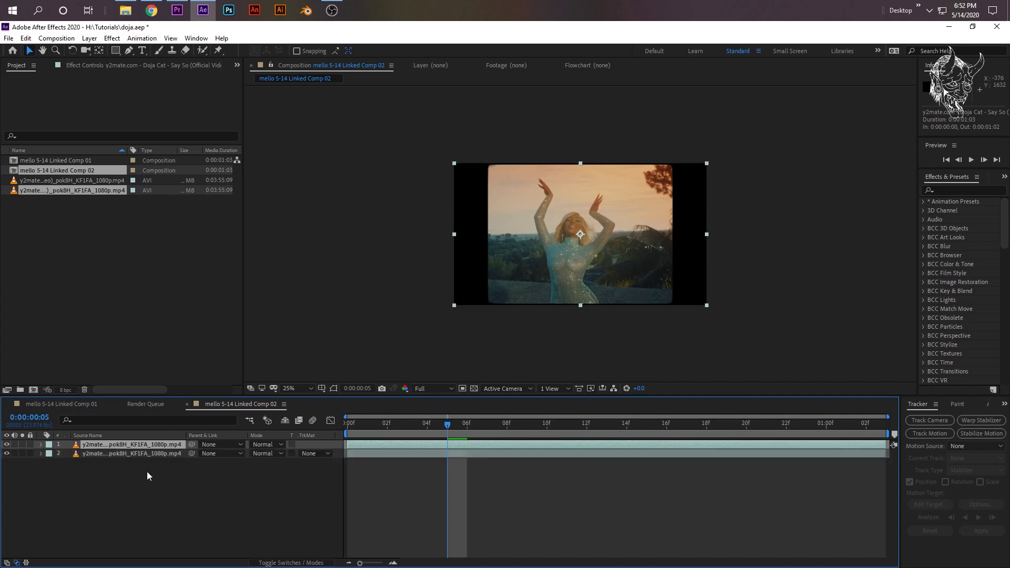
pyautogui.click(171, 504)
pyautogui.click(127, 444)
pyautogui.click(201, 51)
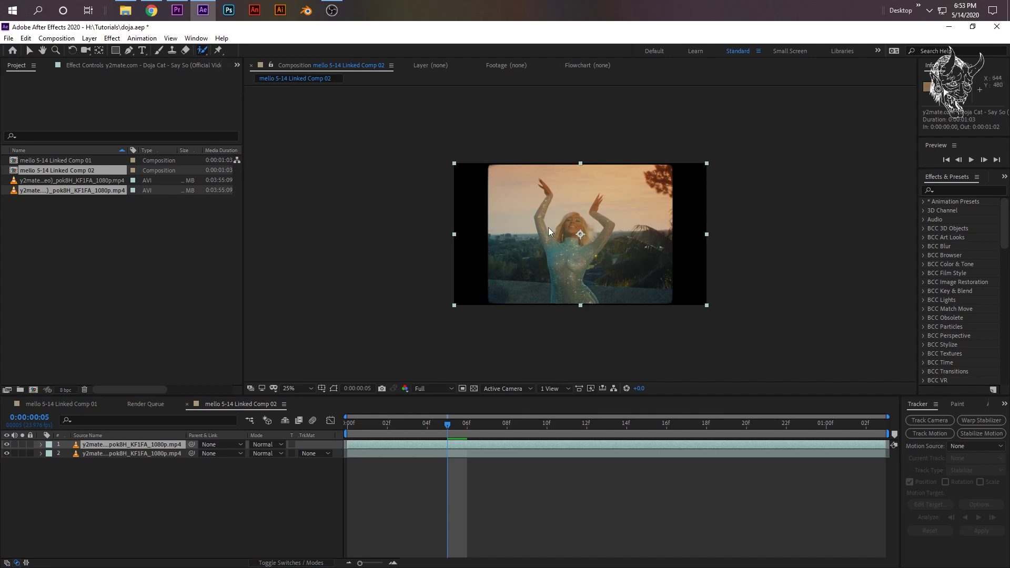
# Open the top footage layer in the Layer panel at its first frame.
pyautogui.doubleClick(573, 245)
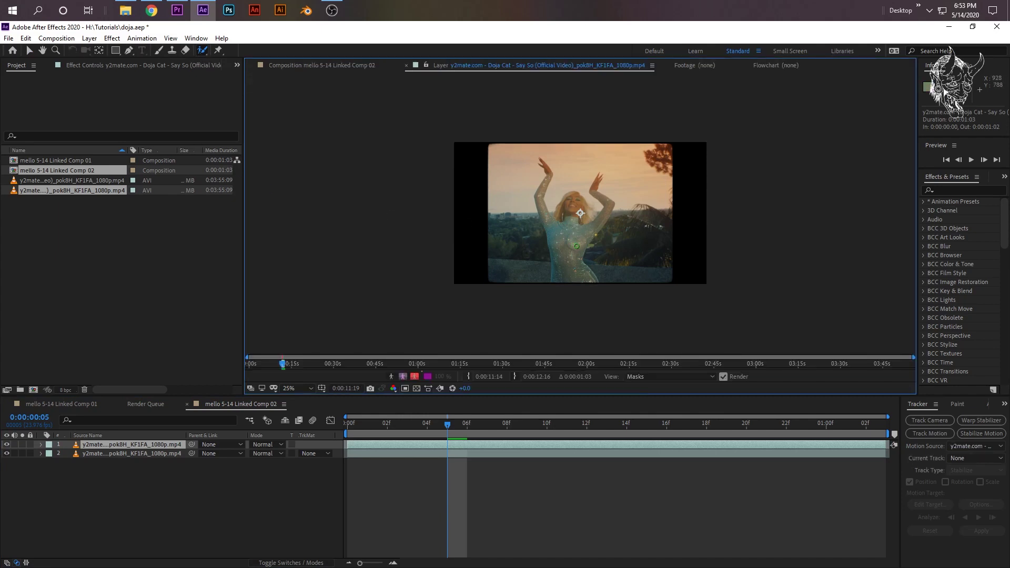
pyautogui.press('.')
pyautogui.press('.')
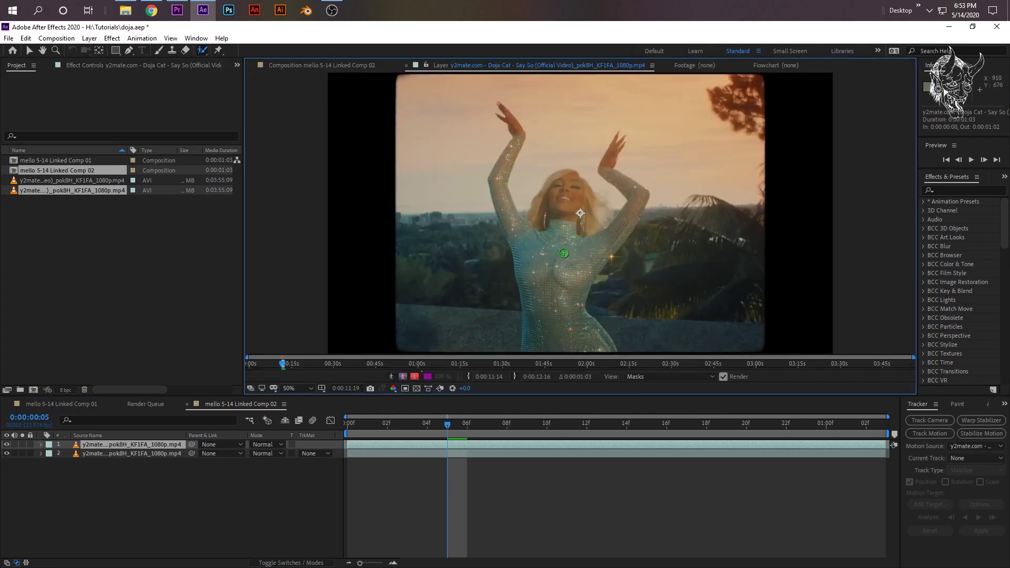
pyautogui.moveTo(427, 420); pyautogui.dragTo(348, 424)
pyautogui.press(',')
pyautogui.press(',')
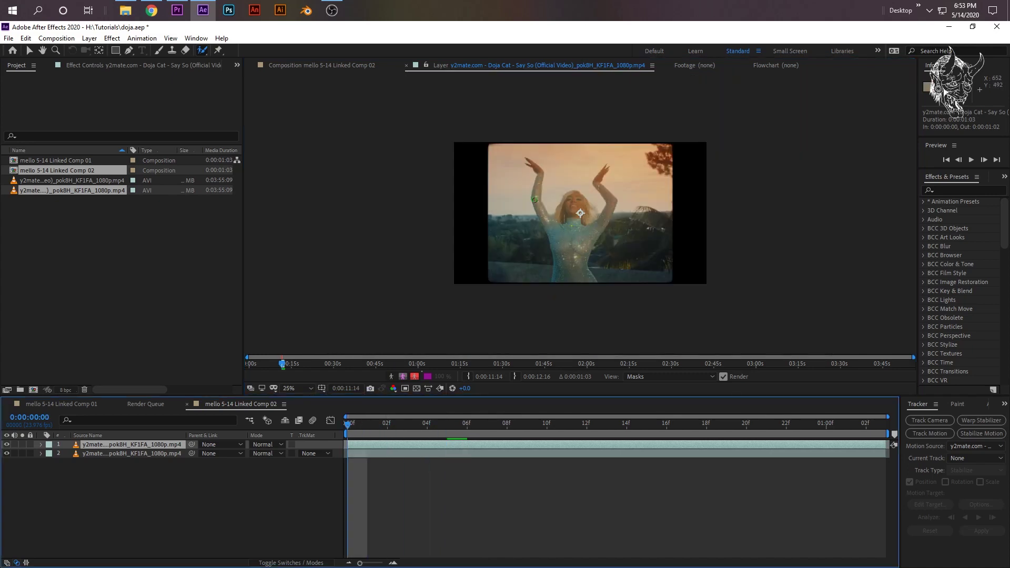
# Paint Roto Brush strokes over the dancer's body and arms, subtract the sky, and check frame 02.
pyautogui.moveTo(556, 280); pyautogui.dragTo(557, 272)
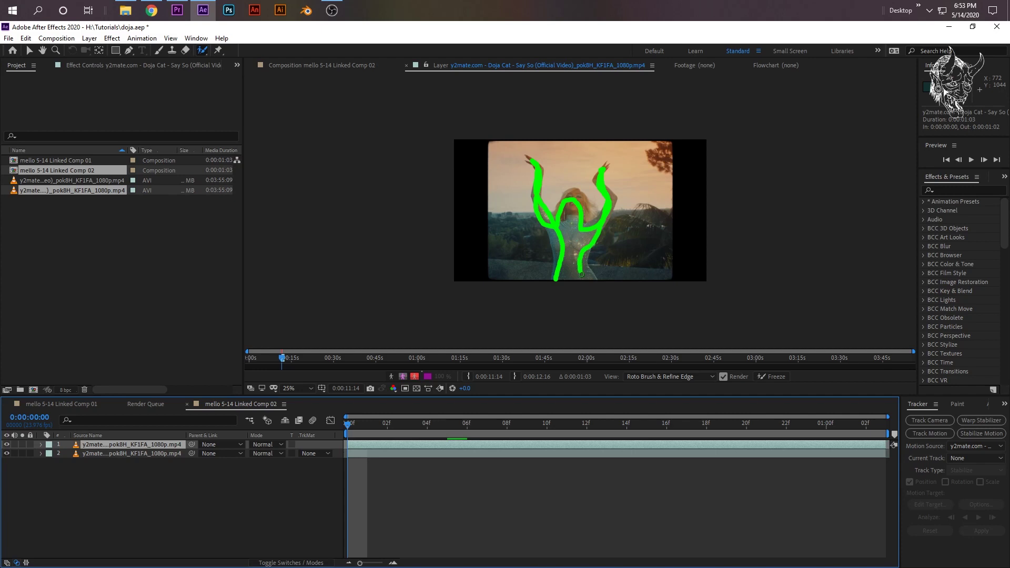
pyautogui.moveTo(581, 274); pyautogui.dragTo(583, 273)
pyautogui.scroll(1, 562, 243)
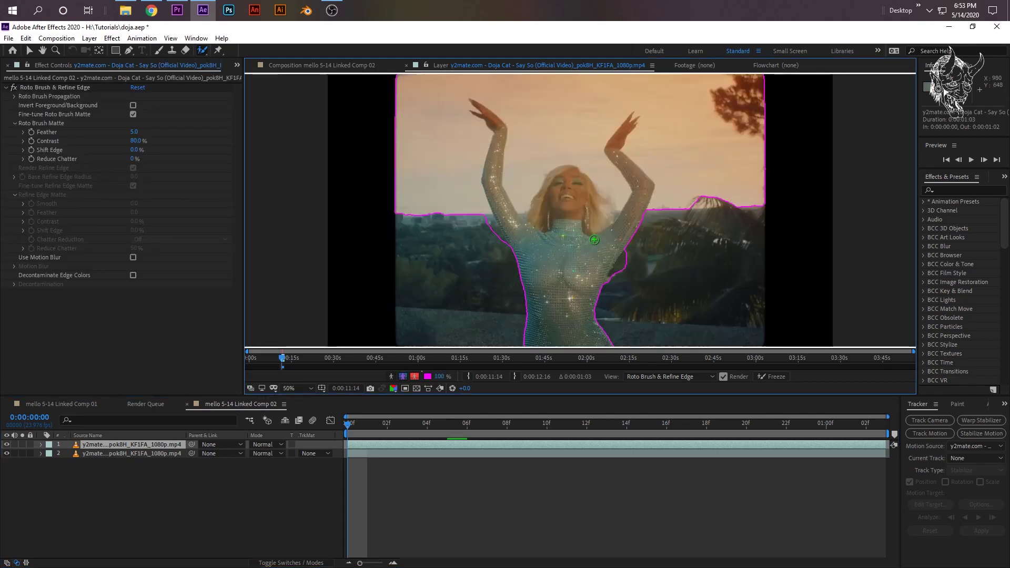
pyautogui.scroll(-1, 561, 244)
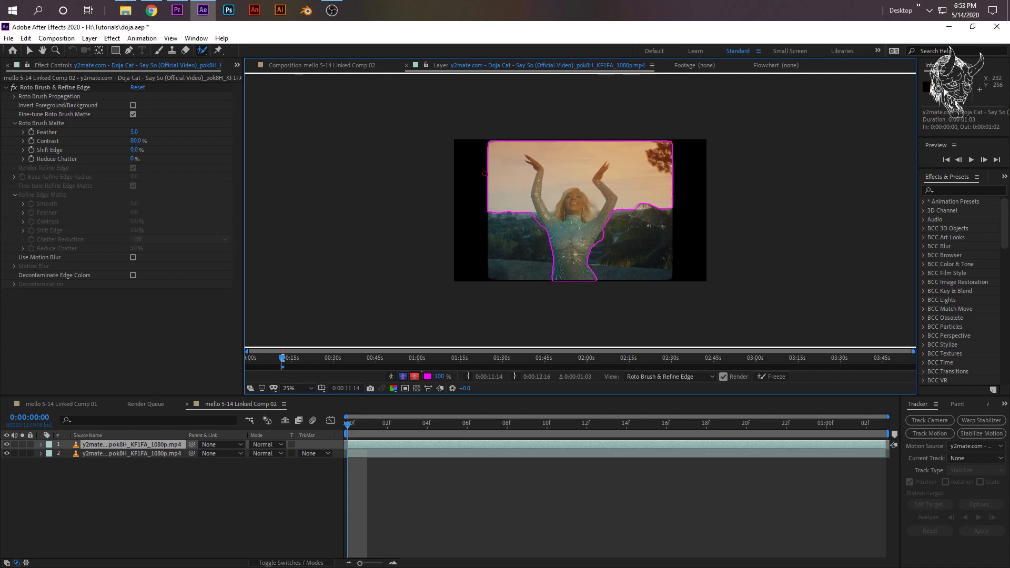
pyautogui.moveTo(505, 182); pyautogui.dragTo(489, 210)
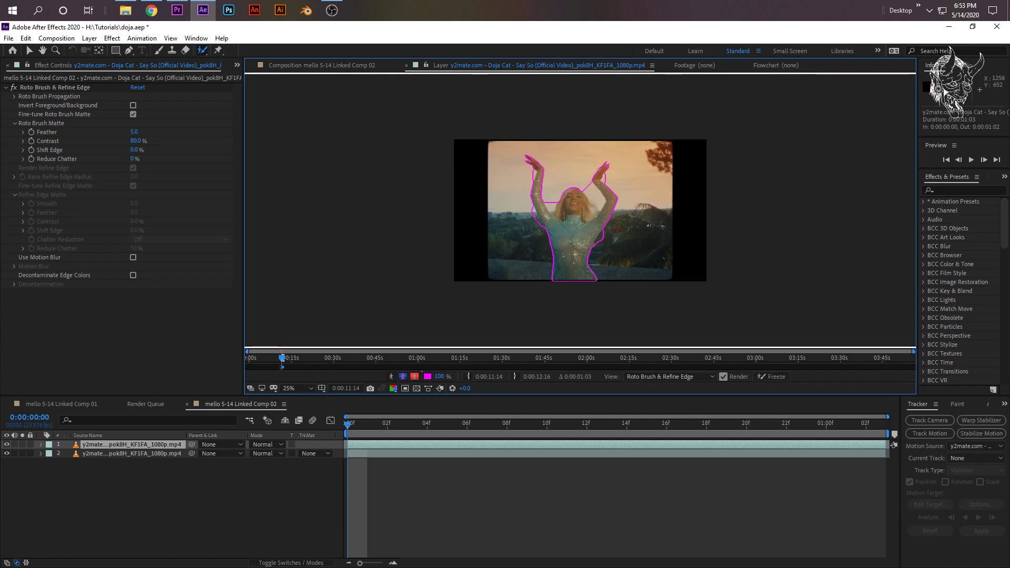
pyautogui.scroll(2, 550, 204)
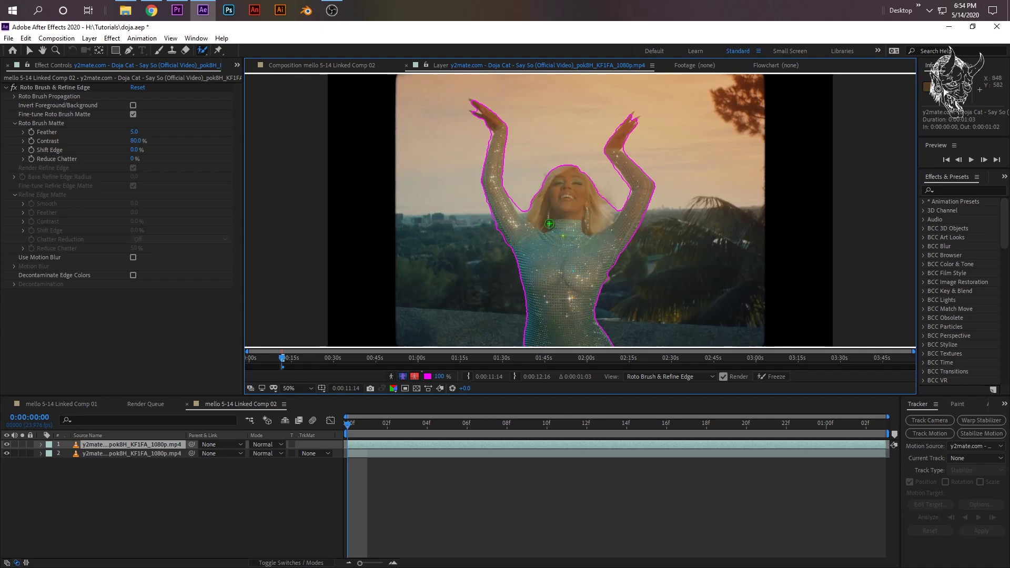
pyautogui.click(387, 428)
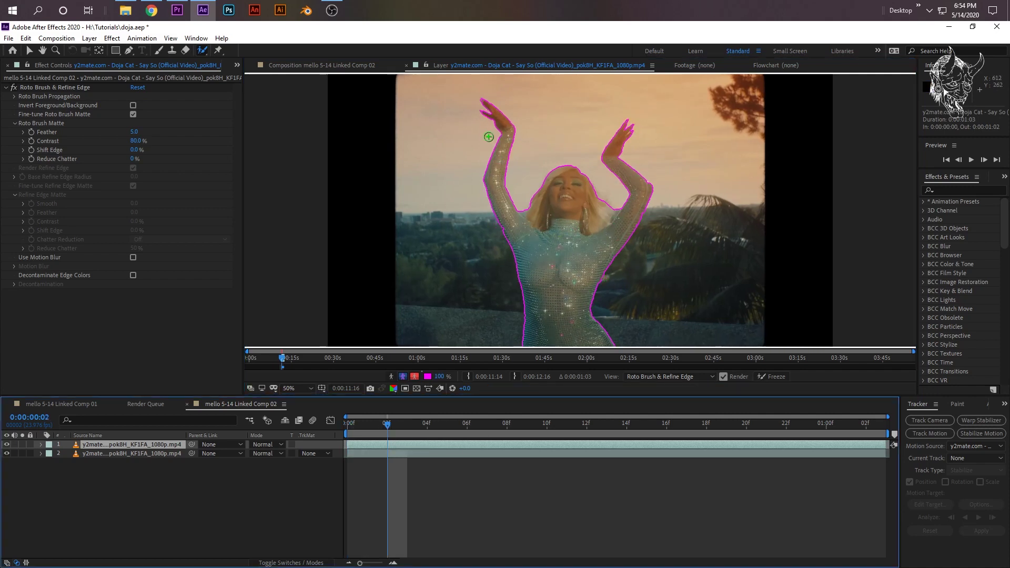
# Step through frames 04, 06, 08, 10 and 12 to check the roto outline.
pyautogui.click(428, 426)
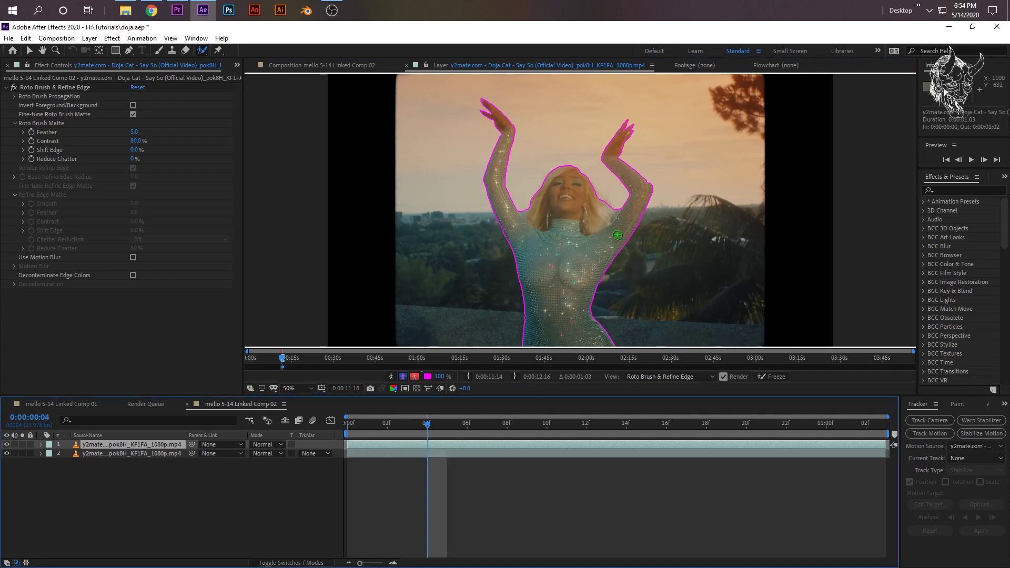
pyautogui.click(466, 424)
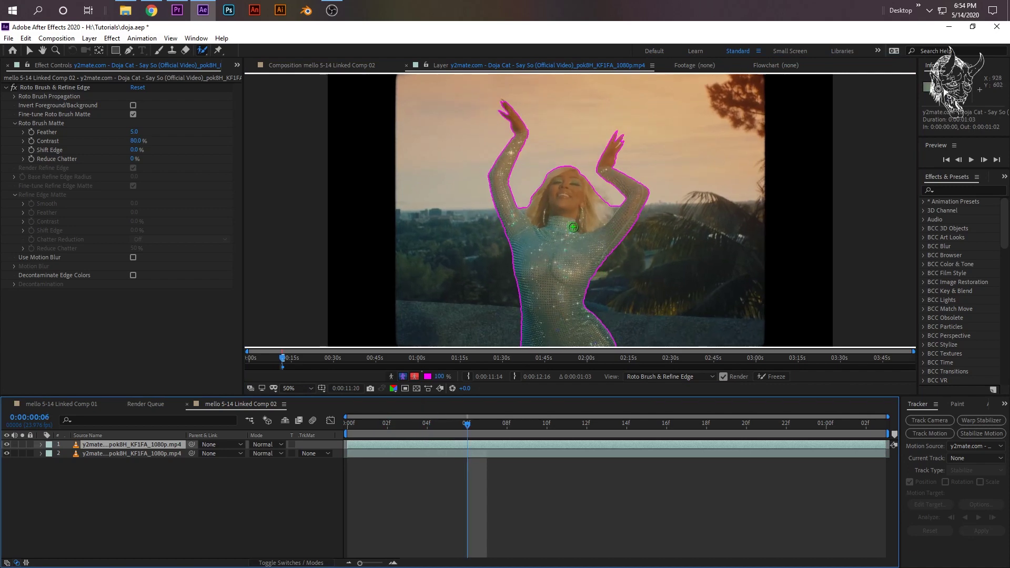
pyautogui.click(516, 416)
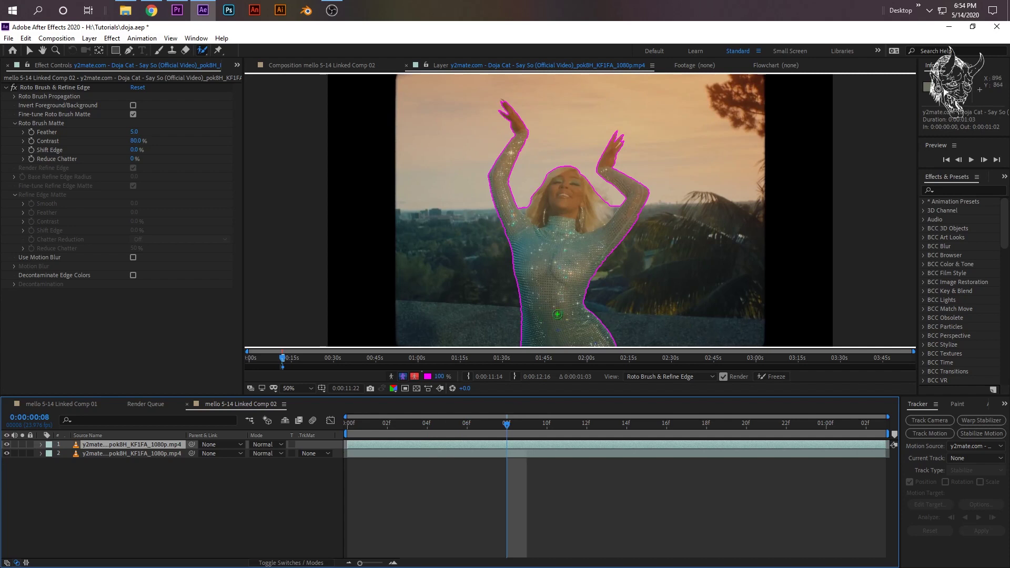
pyautogui.click(546, 425)
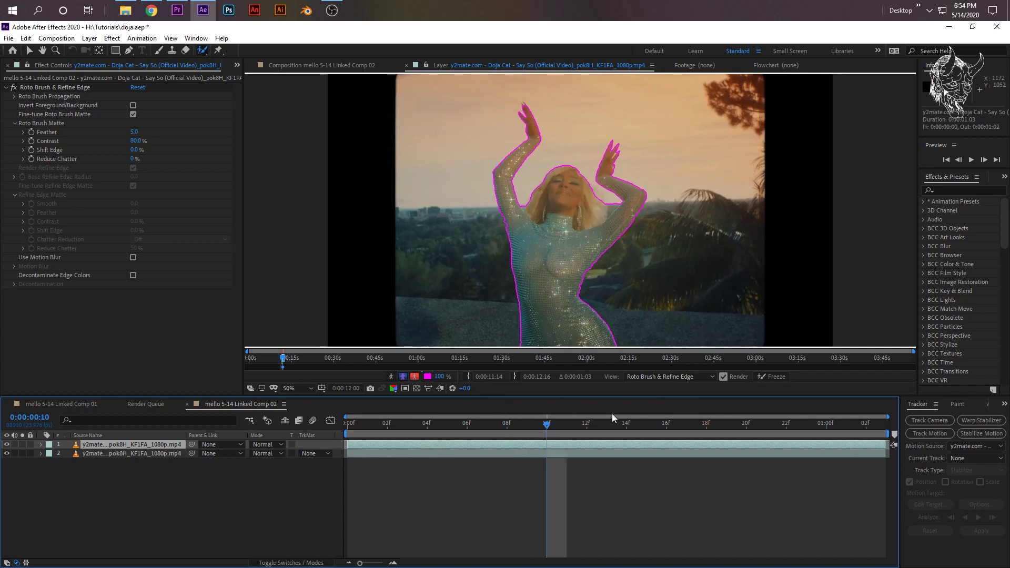
pyautogui.press('pagedown')
pyautogui.press('pagedown')
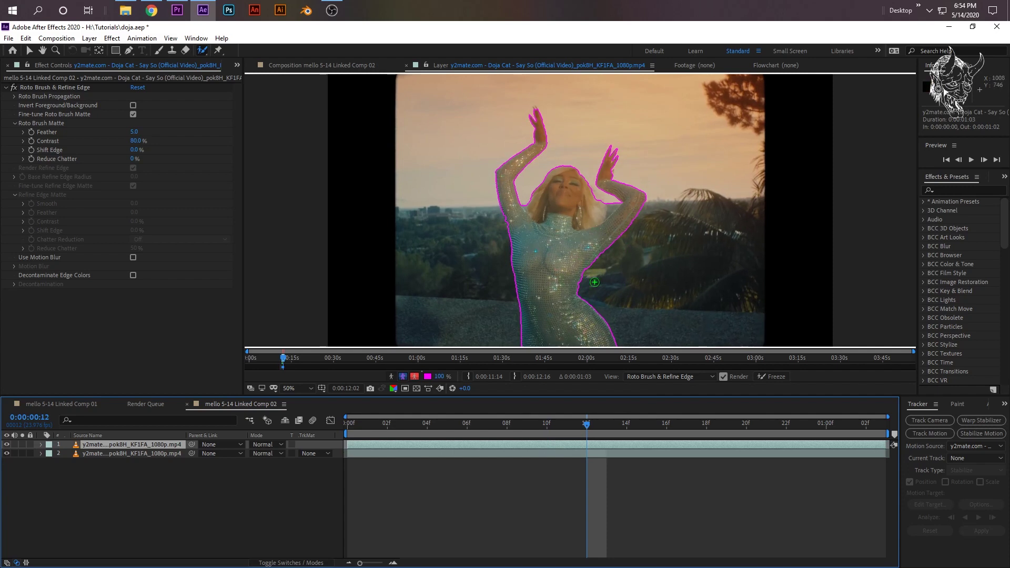
# Subtract stray background near the right elbow and left arm, then preview the matte.
pyautogui.press('.')
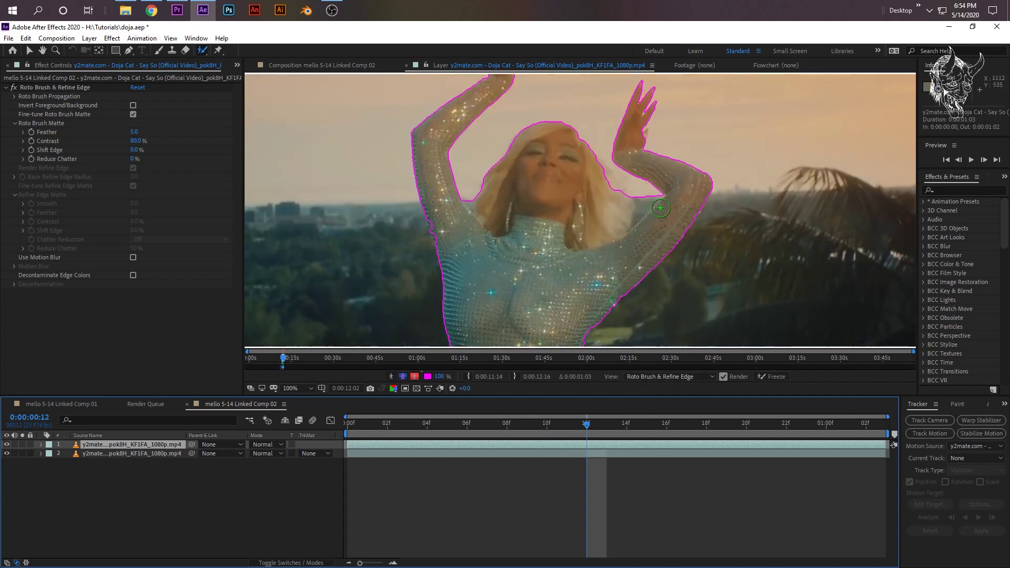
pyautogui.moveTo(643, 197); pyautogui.dragTo(647, 205)
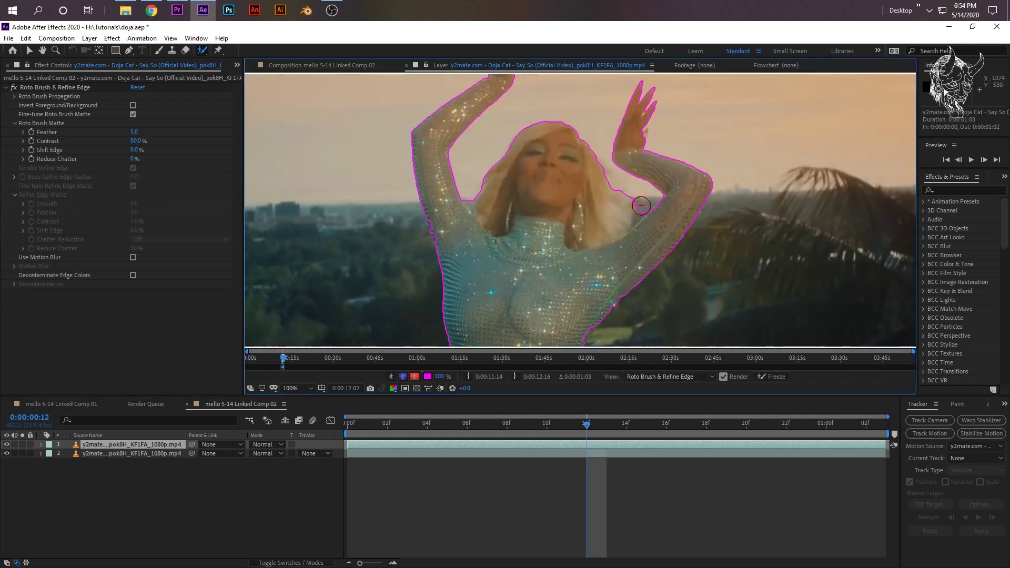
pyautogui.moveTo(467, 190); pyautogui.dragTo(438, 240)
pyautogui.press(',')
pyautogui.press(',')
pyautogui.press(',')
pyautogui.press('space')
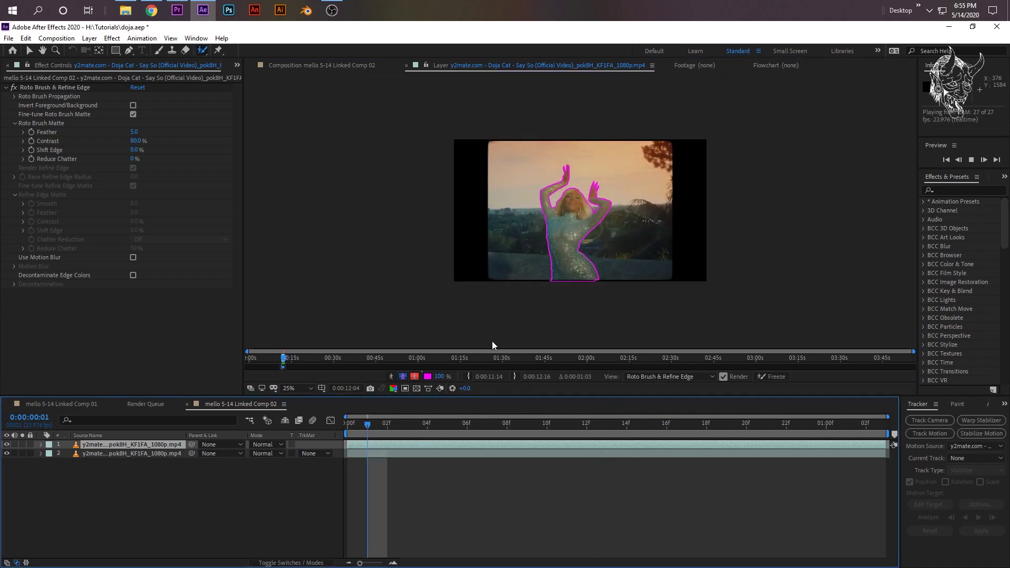
# Switch to the Composition view and preview the early frames around frame 03.
pyautogui.click(445, 425)
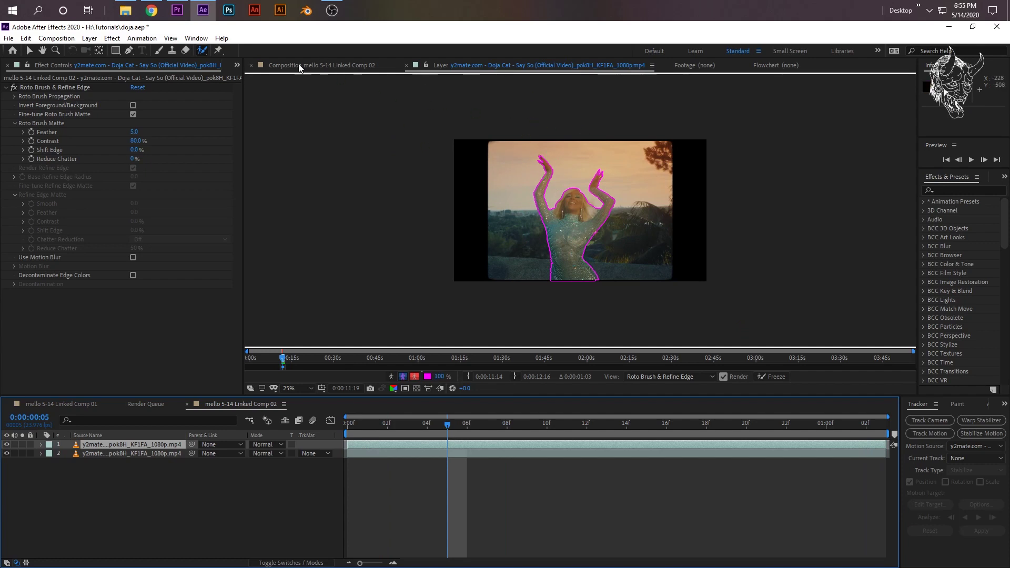
pyautogui.click(326, 66)
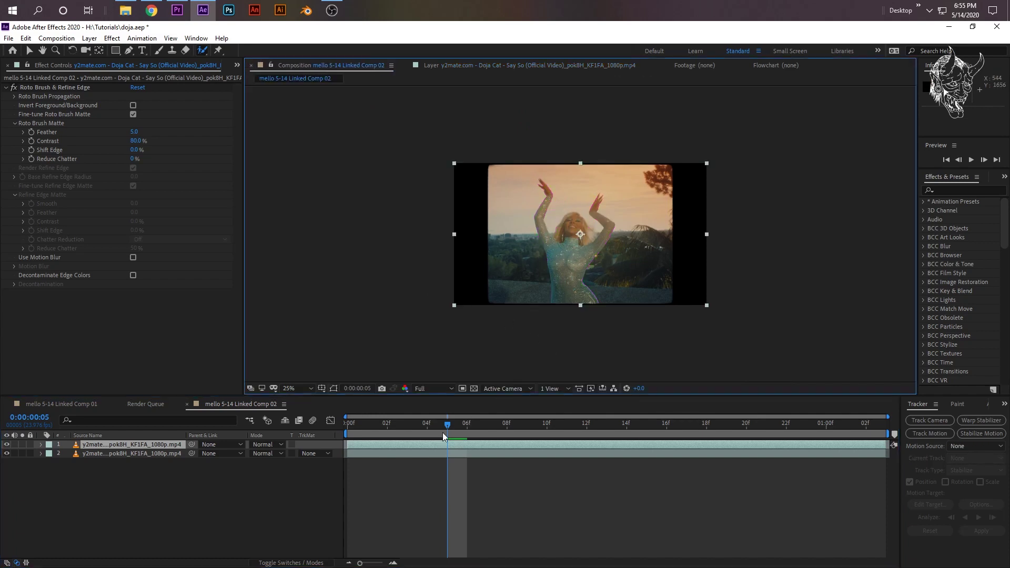
pyautogui.click(390, 427)
pyautogui.press('space')
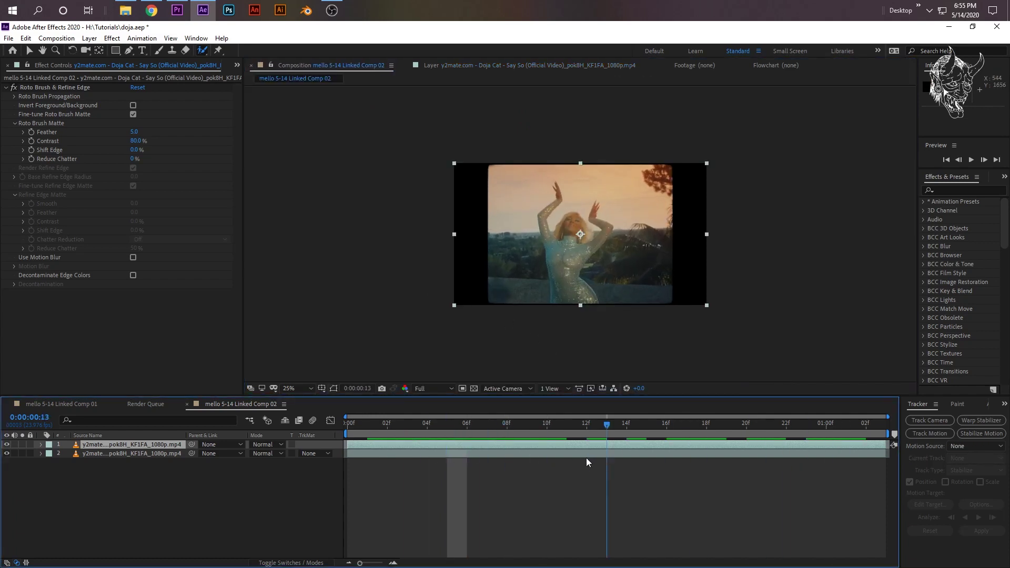
pyautogui.click(406, 447)
pyautogui.press('space')
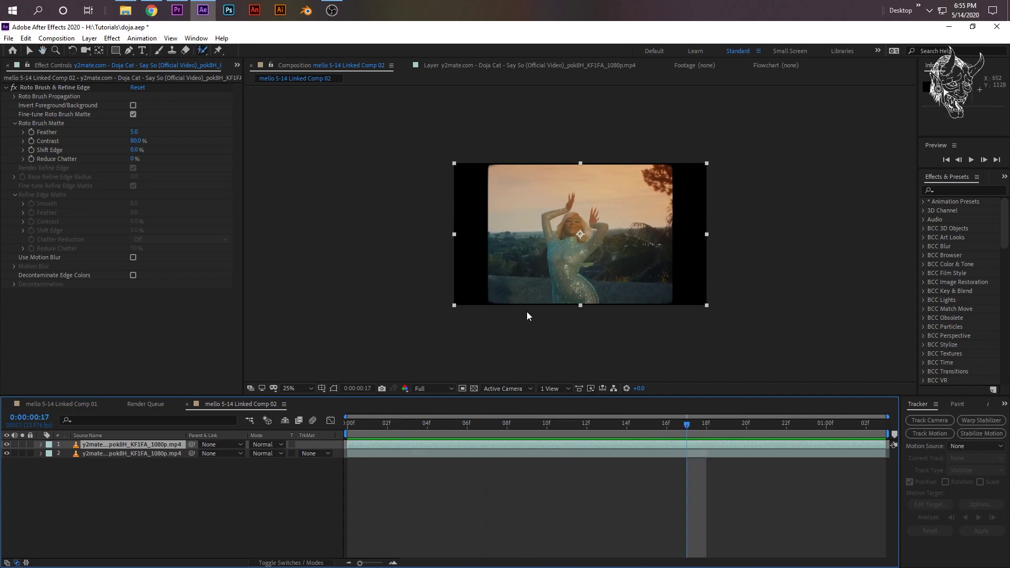
# Hide the background footage layer and preview the dancer alone on black, ending at frame 04.
pyautogui.click(152, 453)
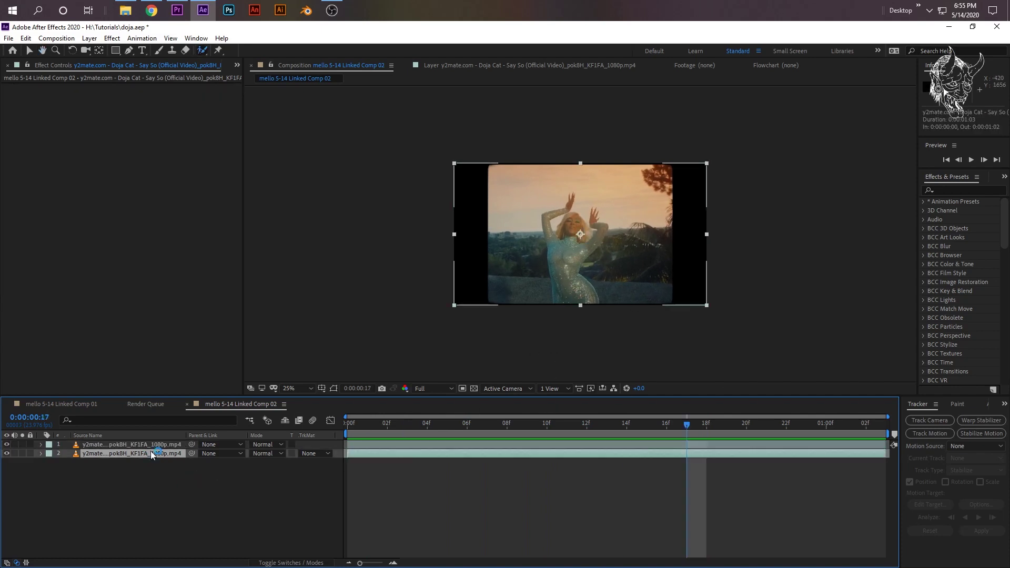
pyautogui.click(7, 453)
pyautogui.press('space')
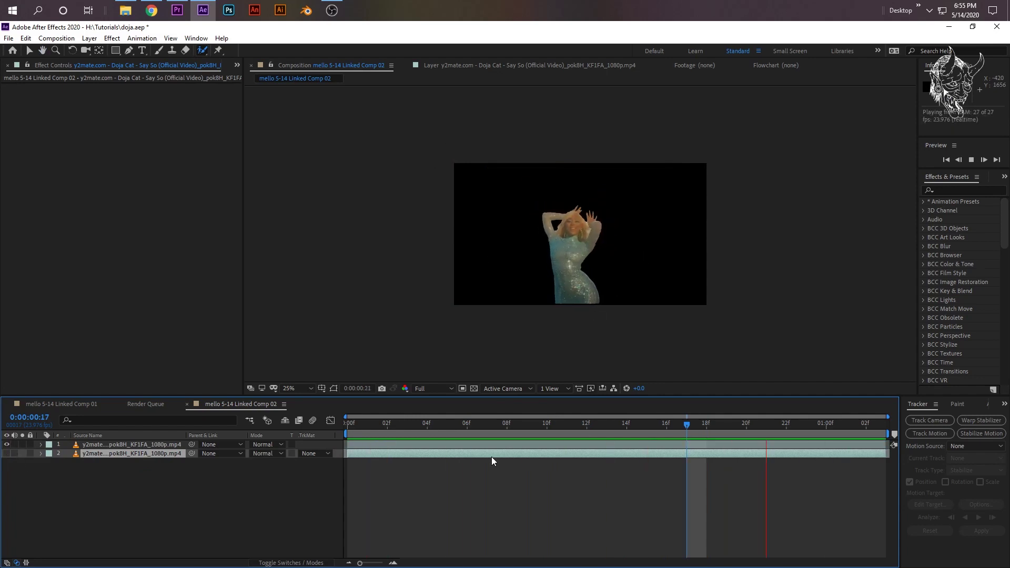
pyautogui.click(506, 423)
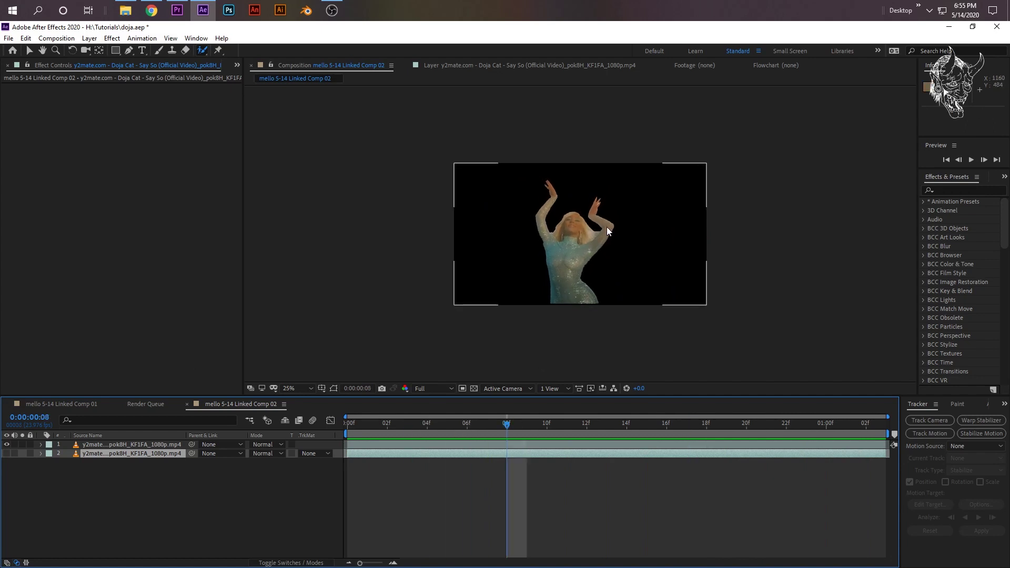
pyautogui.moveTo(426, 425); pyautogui.dragTo(606, 423)
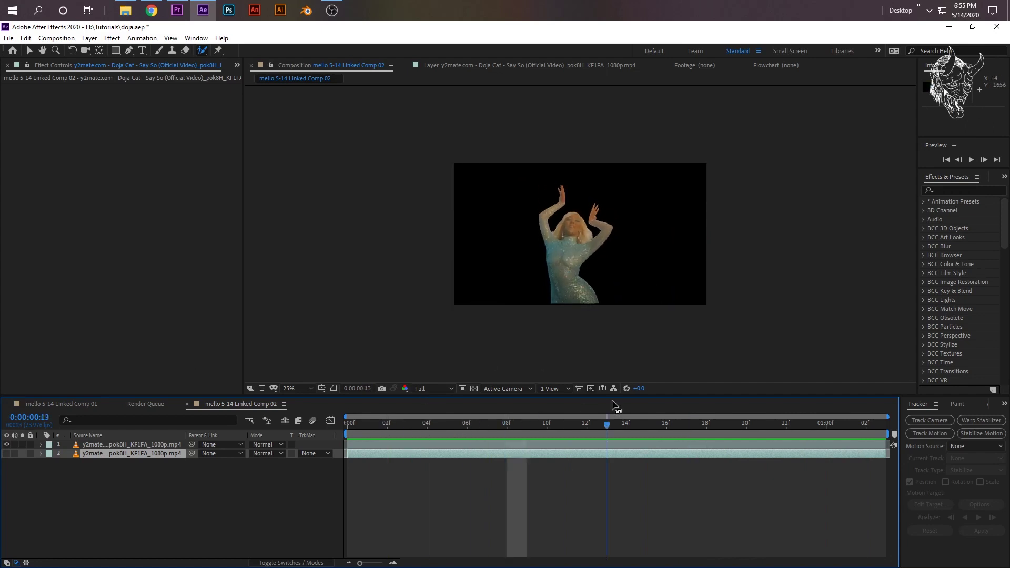
pyautogui.press('space')
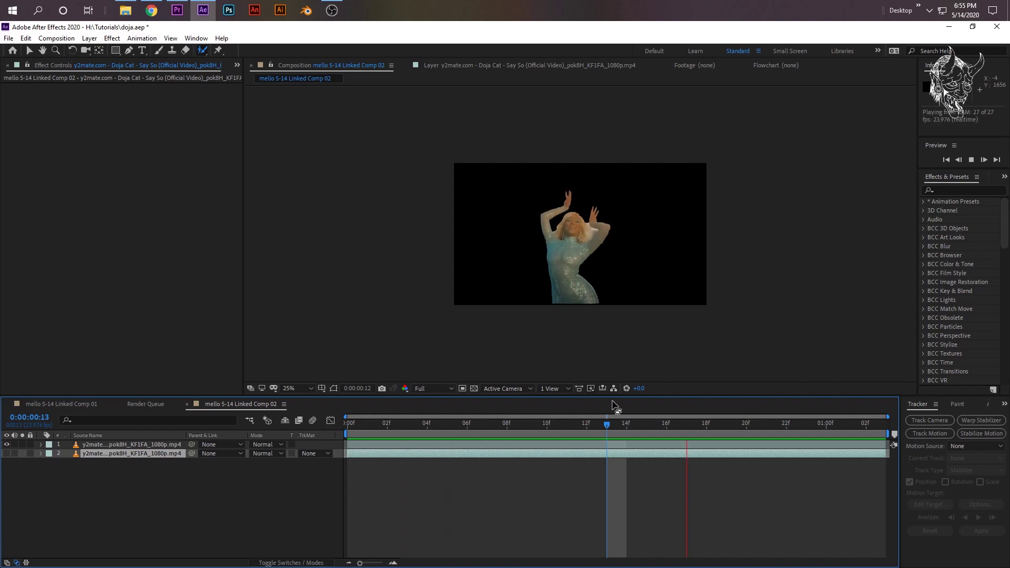
pyautogui.press('space')
pyautogui.click(428, 425)
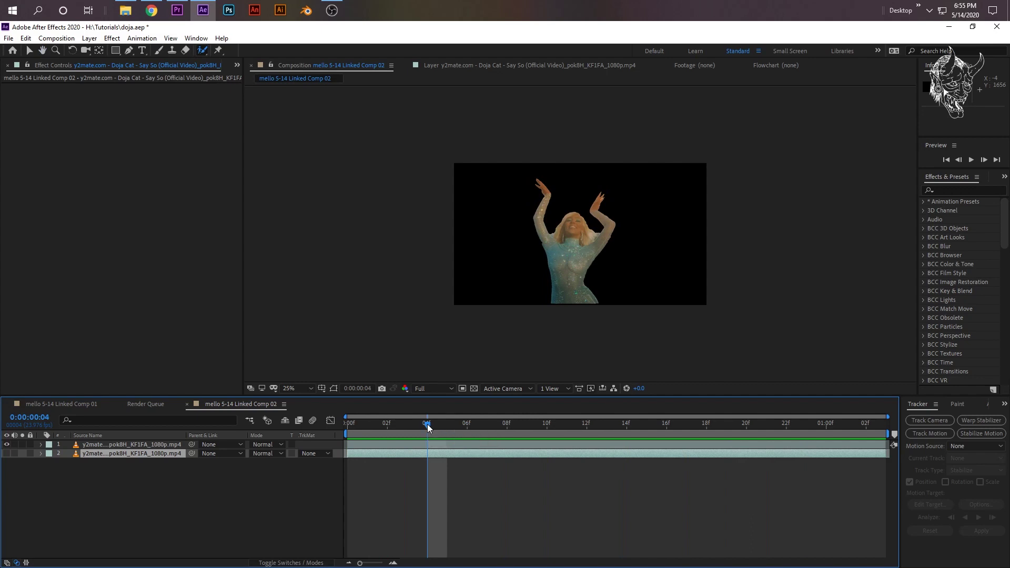
# Search 'trail' and apply Sapphire S_Trails to the cut-out dancer layer.
pyautogui.click(933, 191)
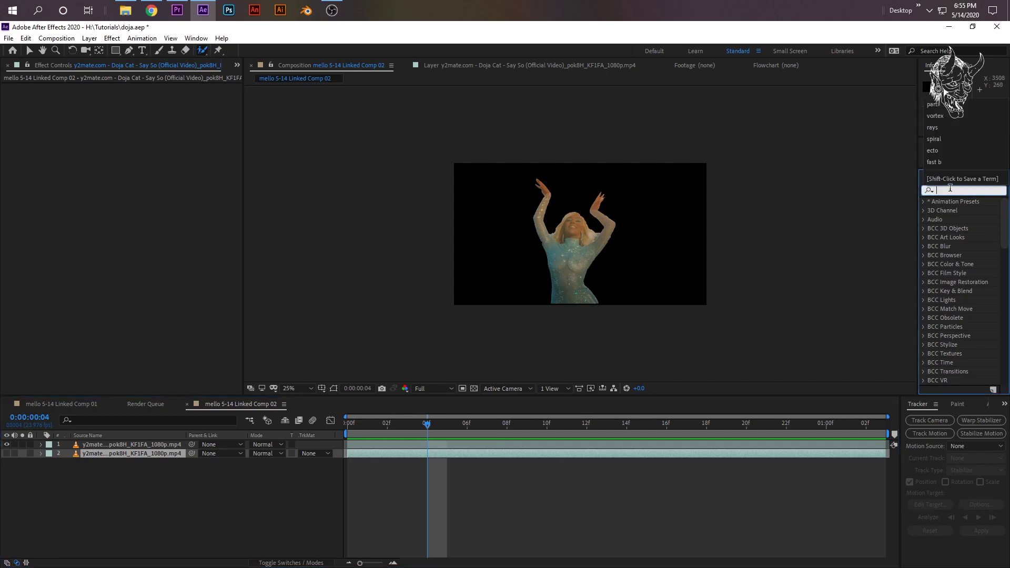
pyautogui.write('trails')
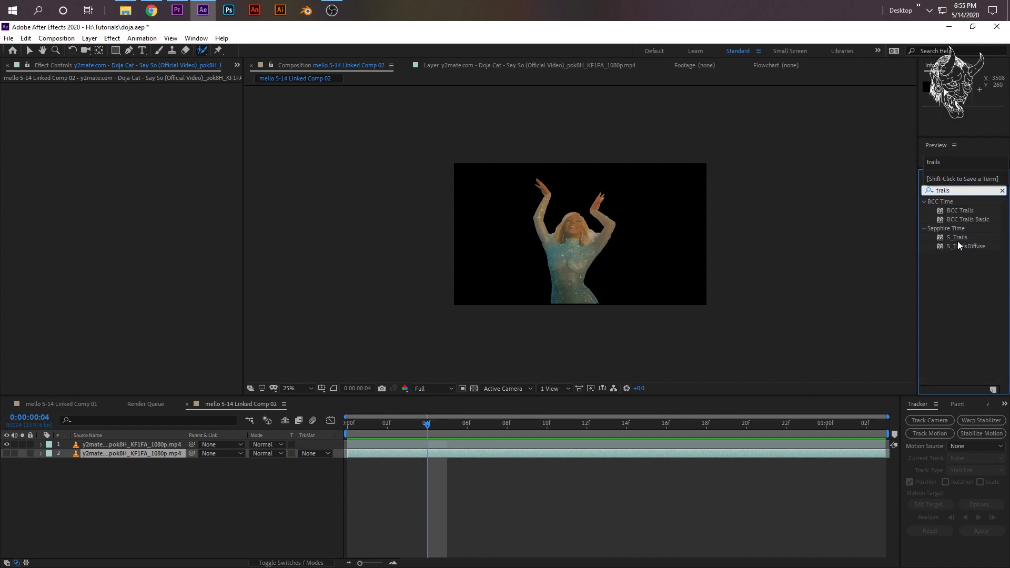
pyautogui.click(958, 237)
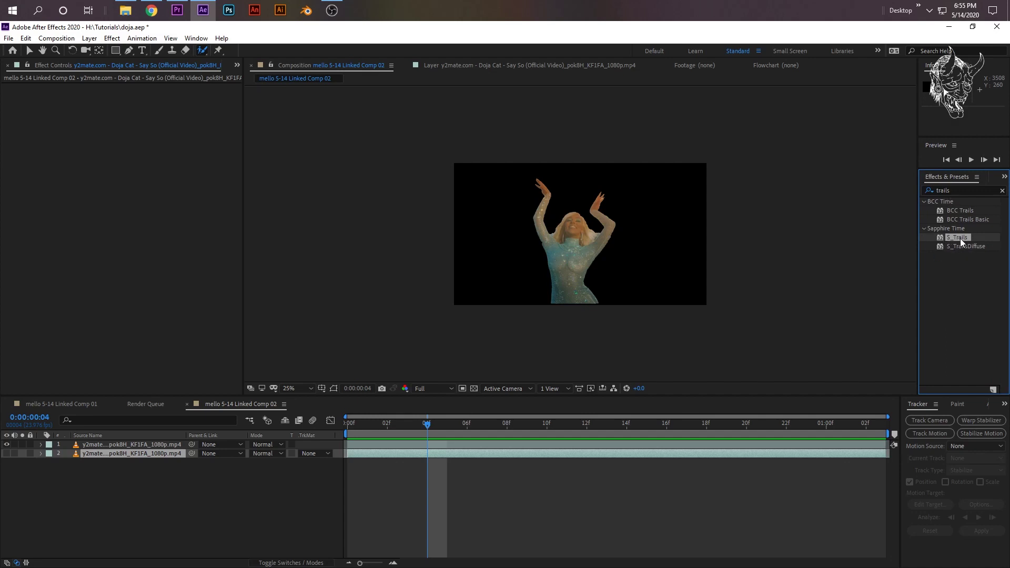
pyautogui.moveTo(960, 238); pyautogui.dragTo(537, 447)
# Set S_Trails Prev Hue Shift to -0.4700 and scrub frames 0–11 to review the tinted trails.
pyautogui.press('v')
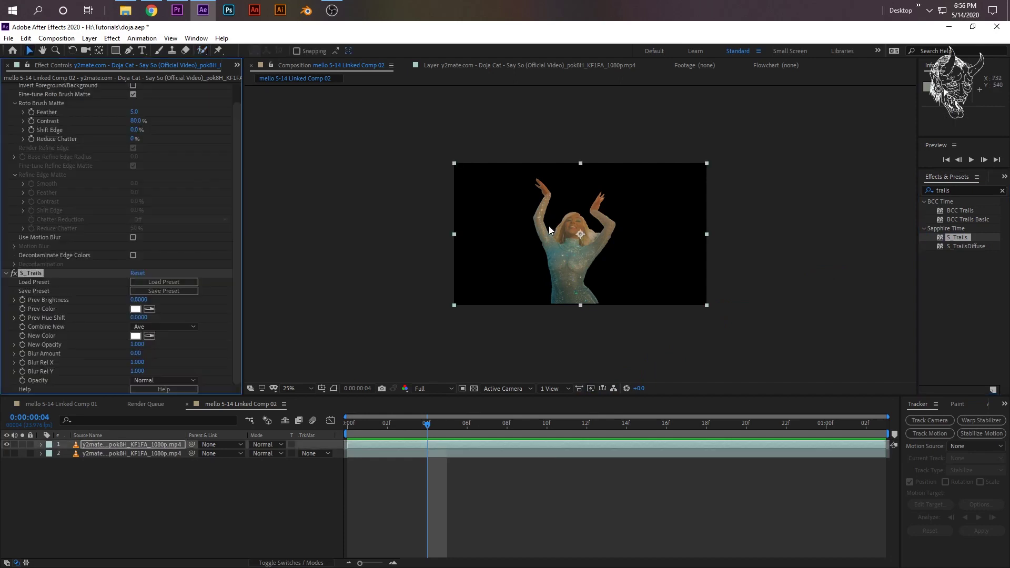
pyautogui.moveTo(409, 431); pyautogui.dragTo(607, 434)
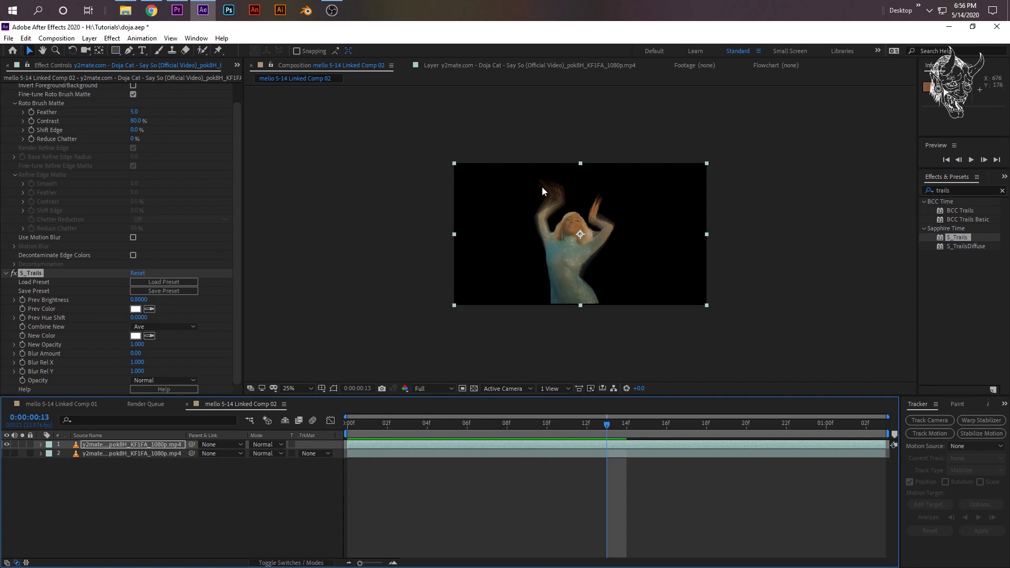
pyautogui.scroll(2, 542, 186)
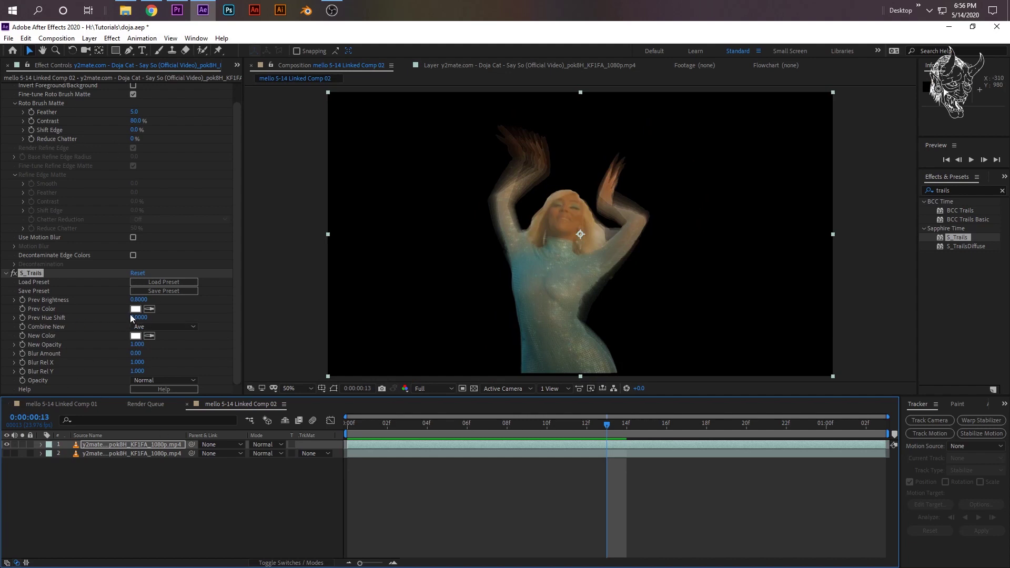
pyautogui.moveTo(144, 318); pyautogui.dragTo(173, 336)
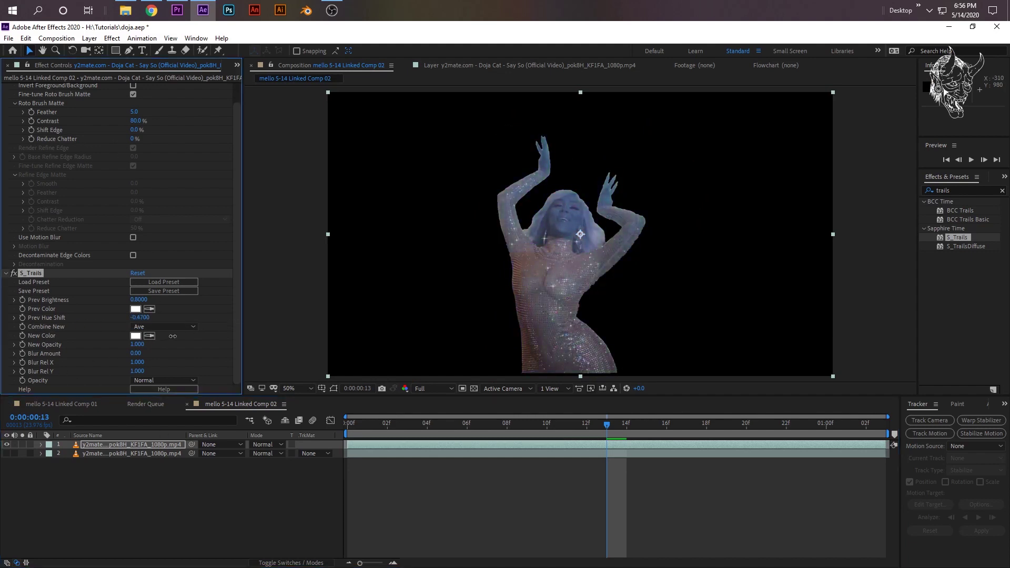
pyautogui.moveTo(389, 429); pyautogui.dragTo(575, 437)
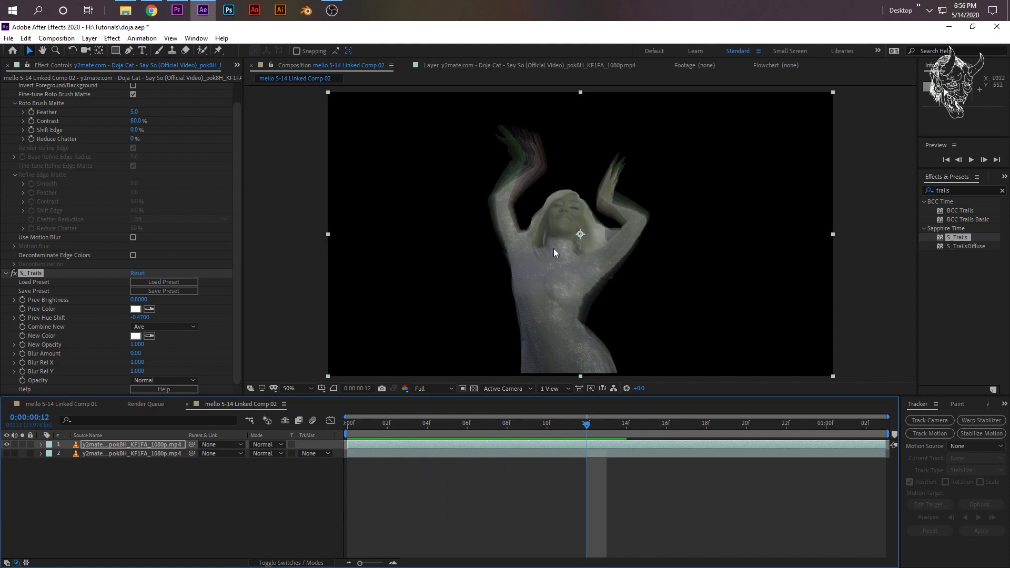
pyautogui.click(582, 235)
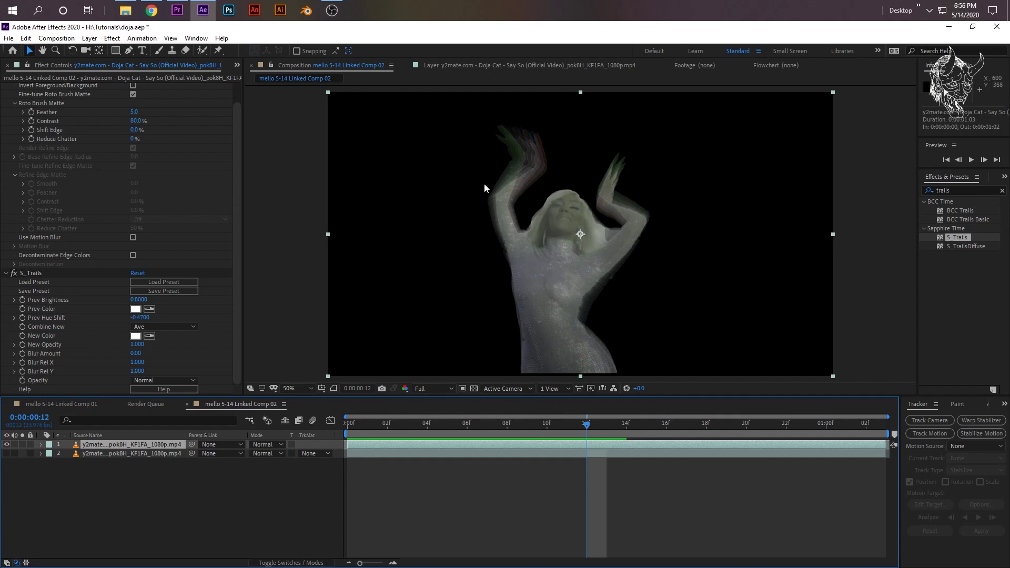
# Duplicate the dancer layer along with its S_Trails effect.
pyautogui.click(156, 475)
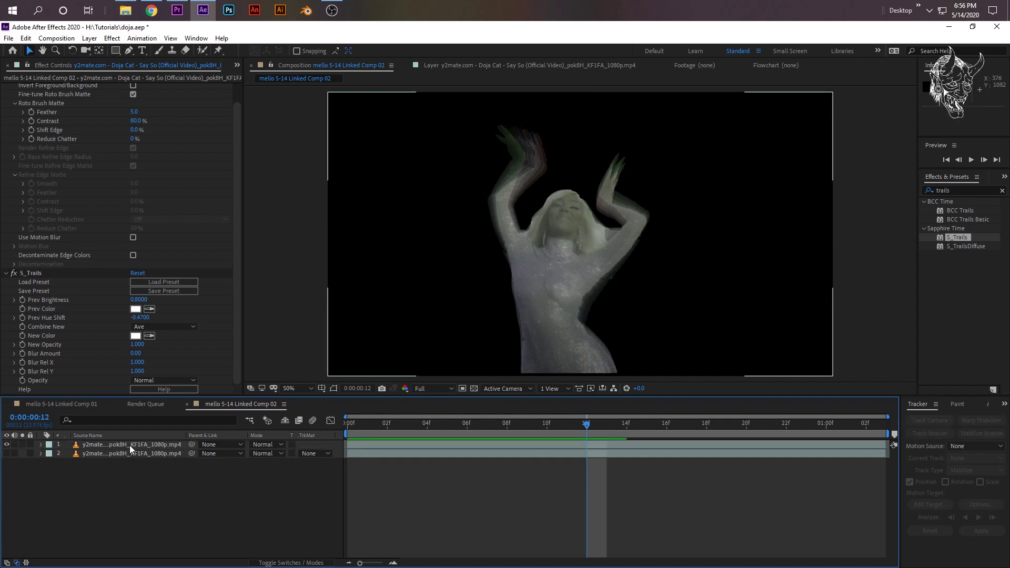
pyautogui.click(129, 445)
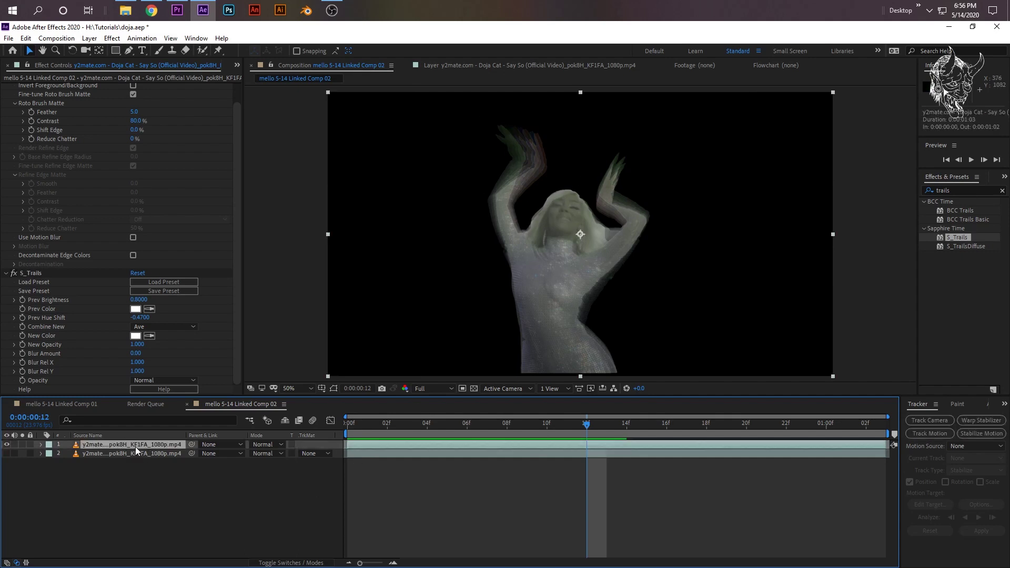
pyautogui.hotkey('ctrl', 'd')
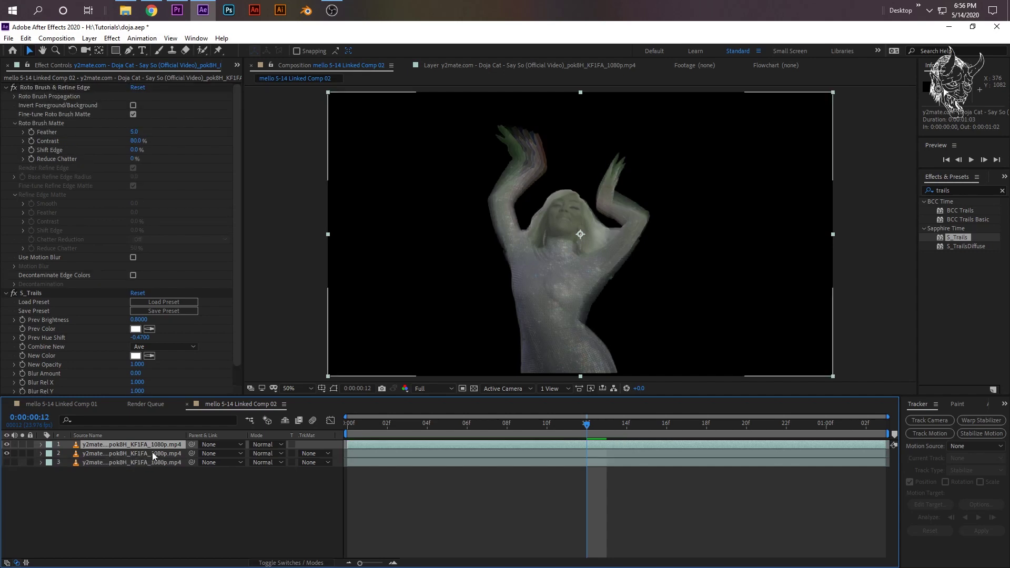
# Turn off S_Trails on the top dancer copy and check the result at frame 9.
pyautogui.click(153, 453)
pyautogui.click(156, 446)
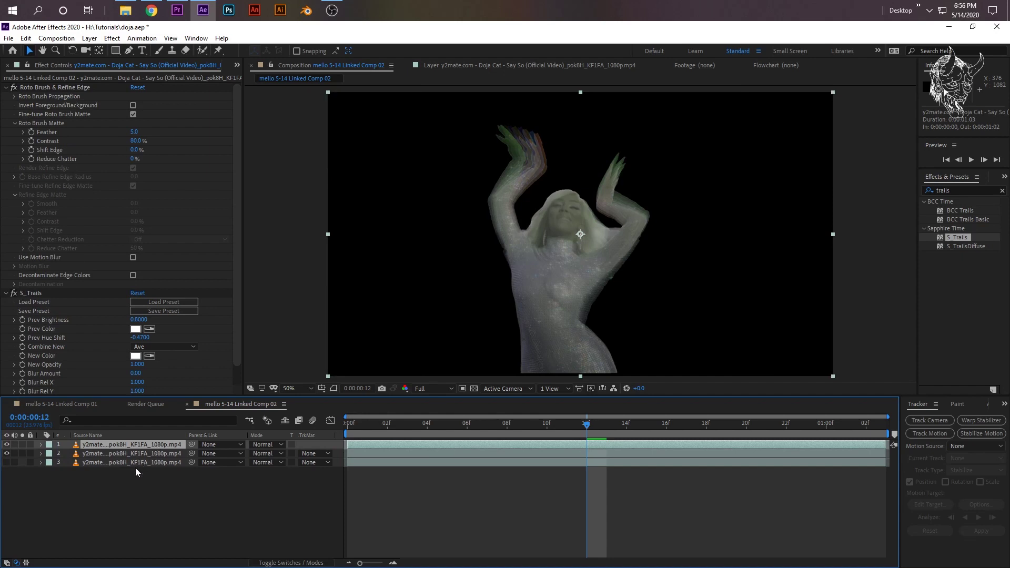
pyautogui.click(134, 468)
pyautogui.click(131, 446)
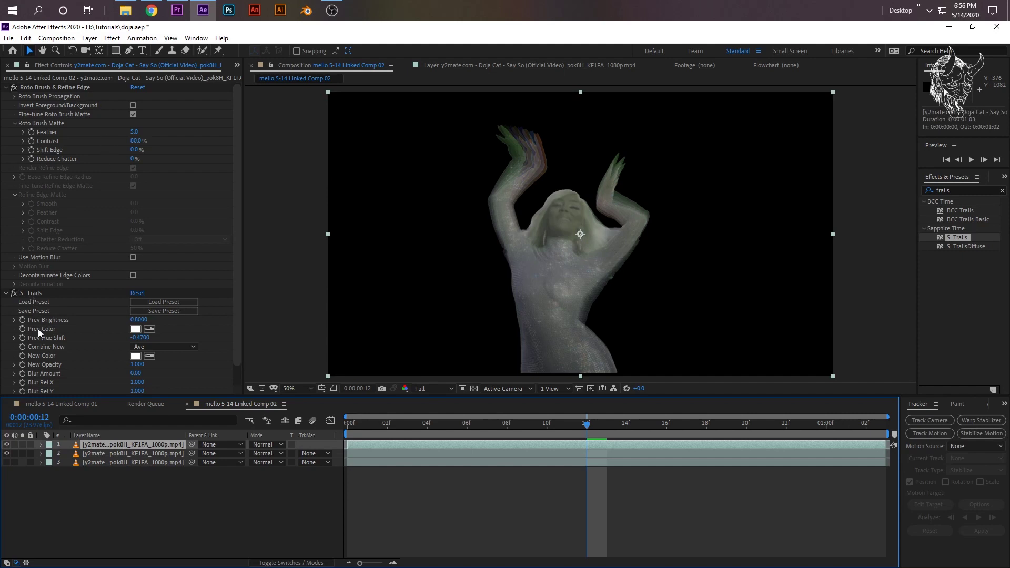
pyautogui.click(14, 295)
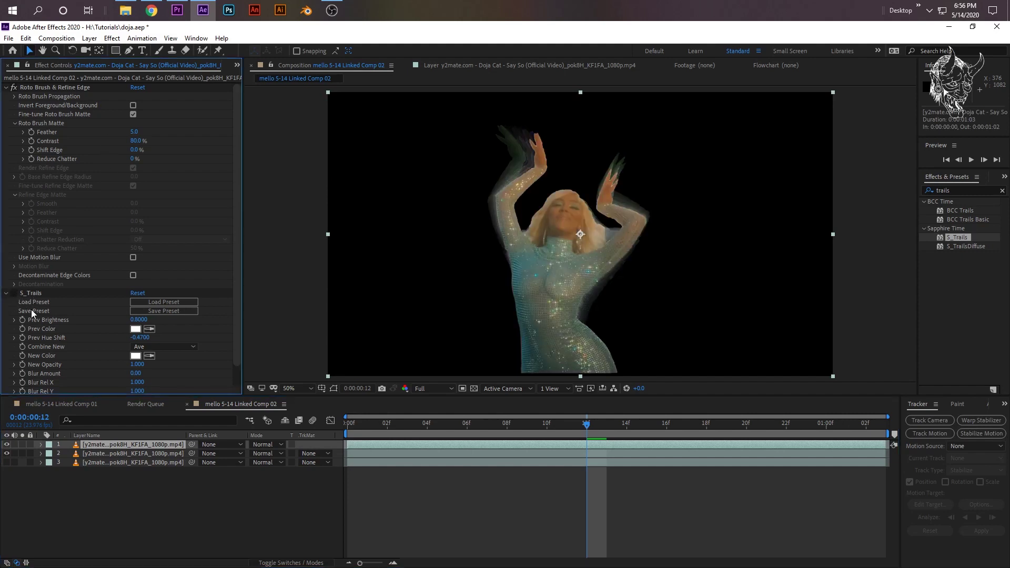
pyautogui.moveTo(389, 430); pyautogui.dragTo(535, 426)
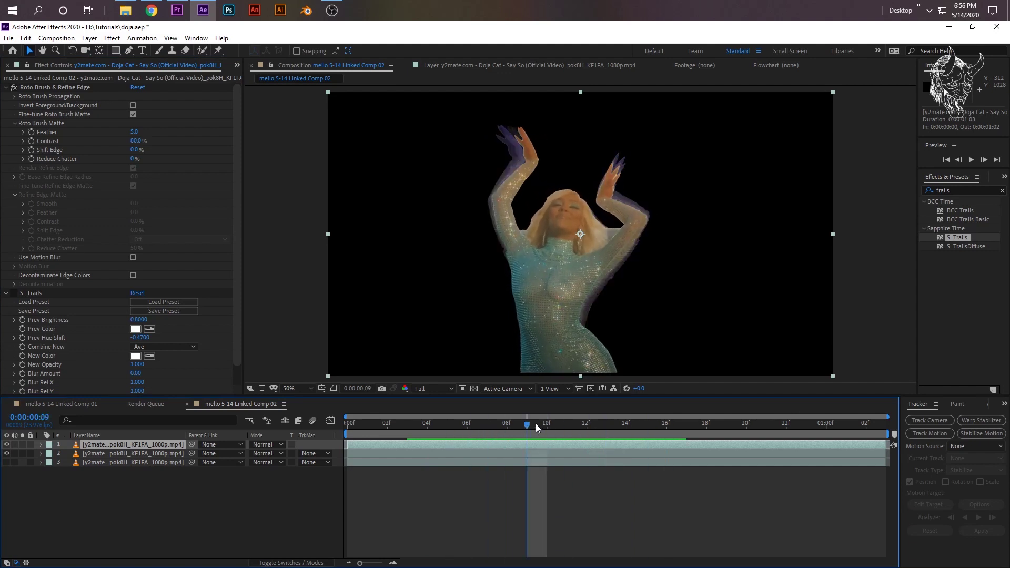
# Remove S_Trails from the second dancer layer, then delete that layer.
pyautogui.click(133, 454)
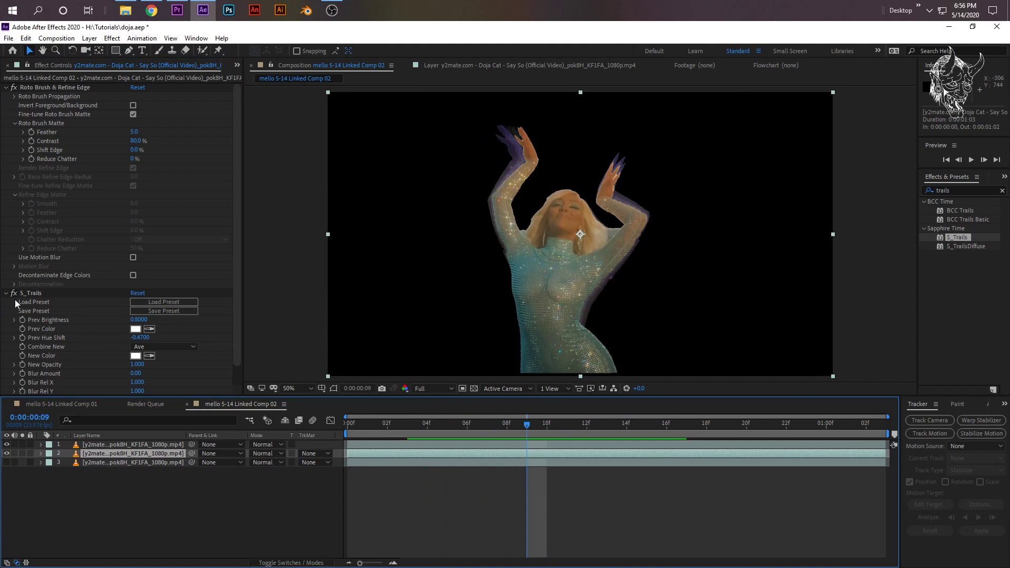
pyautogui.click(37, 293)
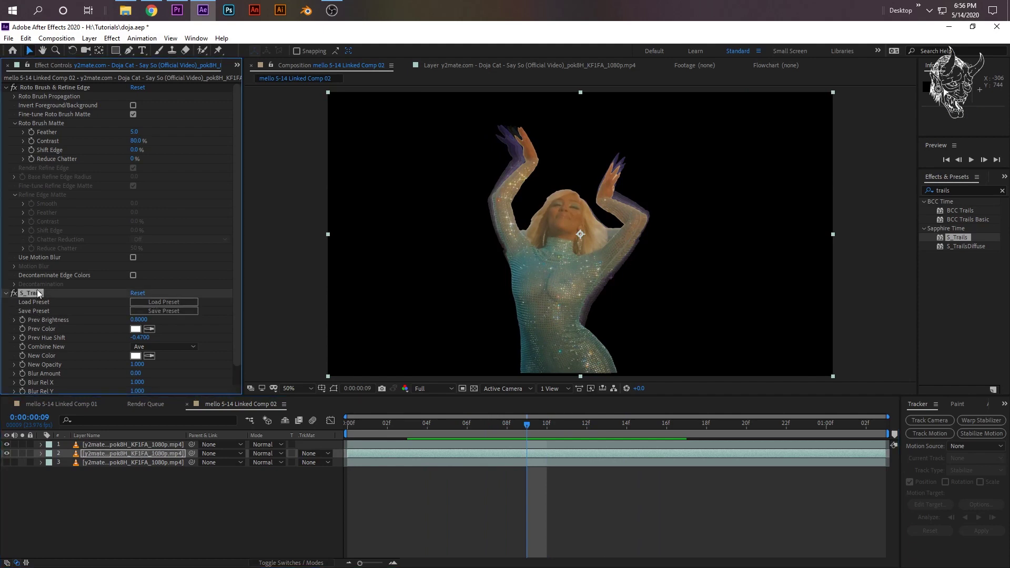
pyautogui.press('Delete')
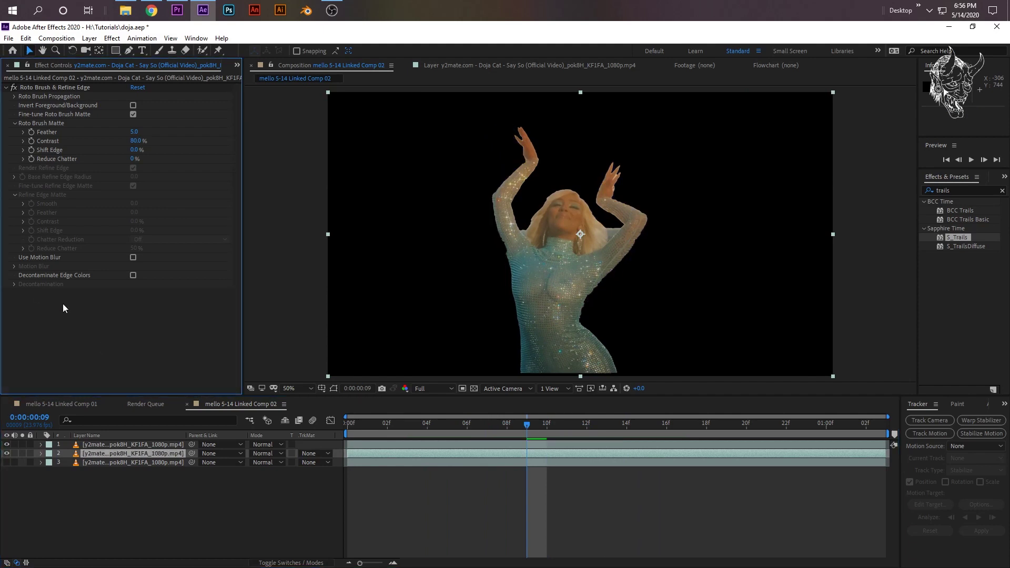
pyautogui.click(153, 435)
pyautogui.press('Delete')
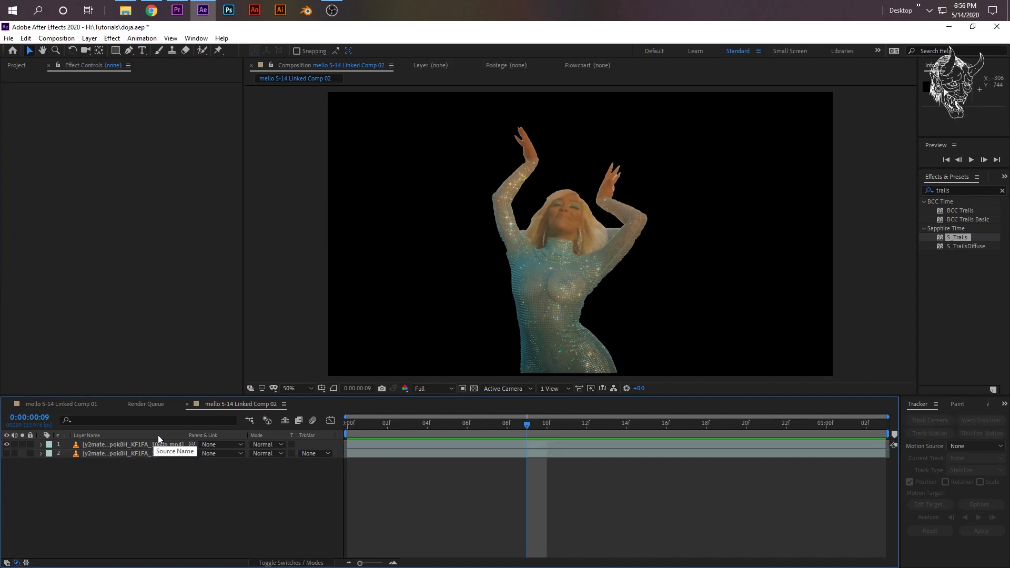
# Duplicate the top dancer layer and toggle the top layer's visibility.
pyautogui.click(308, 446)
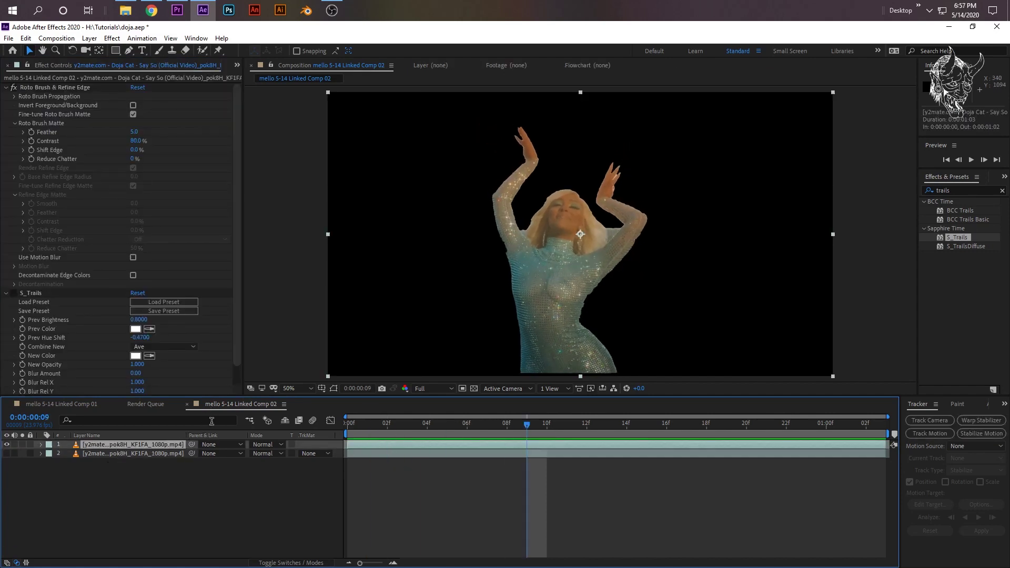
pyautogui.hotkey('ctrl', 'd')
pyautogui.click(167, 454)
pyautogui.click(7, 444)
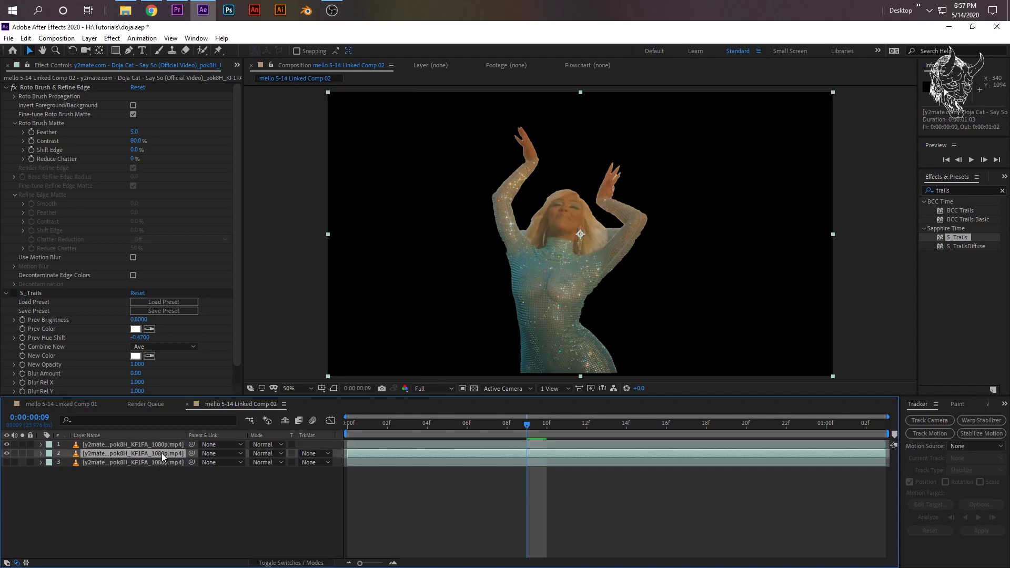
pyautogui.click(967, 192)
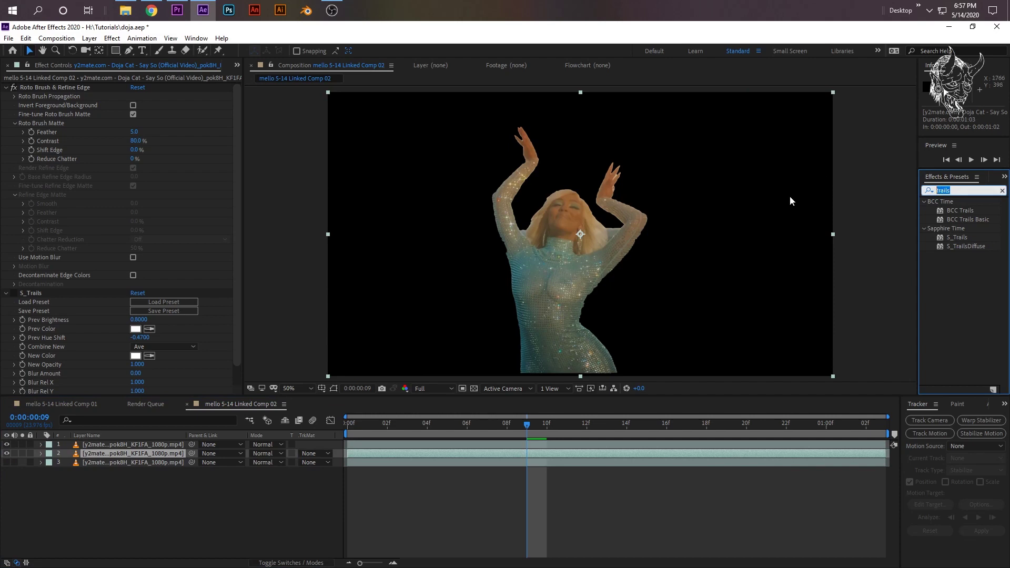
# Search 'echo' and apply the Time > Echo effect to the second dancer layer.
pyautogui.write('echo')
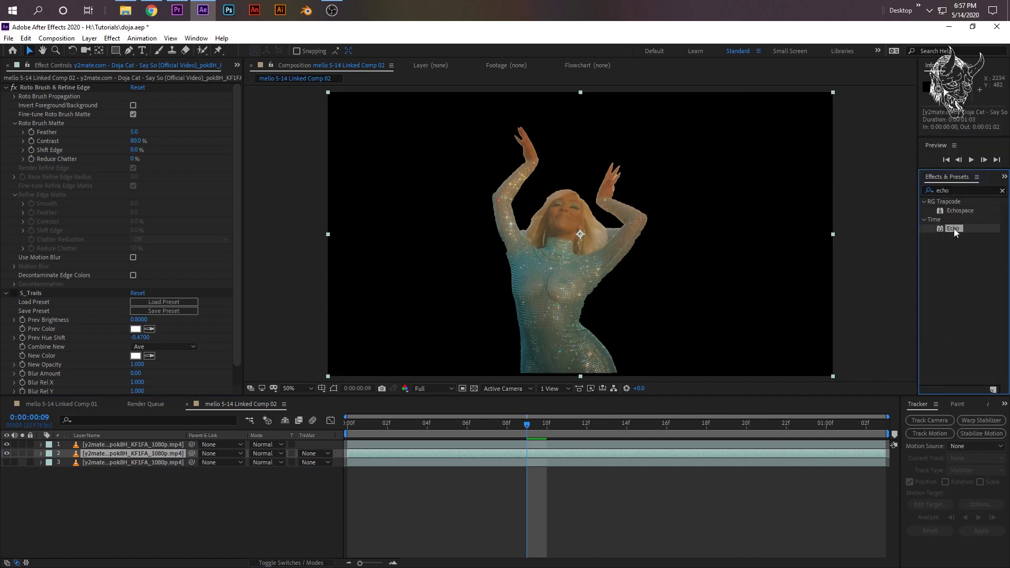
pyautogui.moveTo(954, 228); pyautogui.dragTo(446, 452)
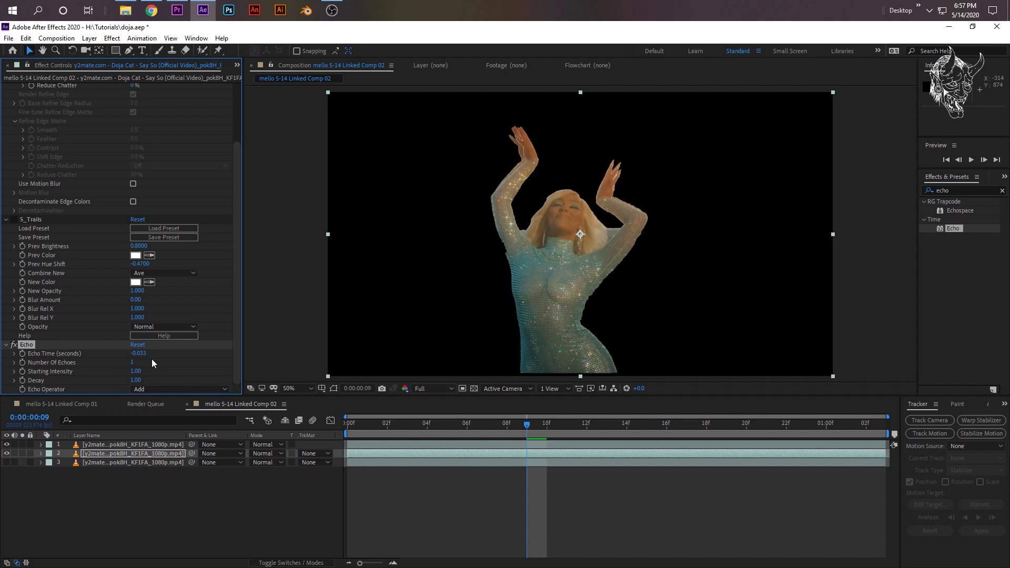
pyautogui.click(137, 354)
# Set the dancer layer's Echo Time to -0.100 seconds.
pyautogui.write('-0.033')
pyautogui.press('Return')
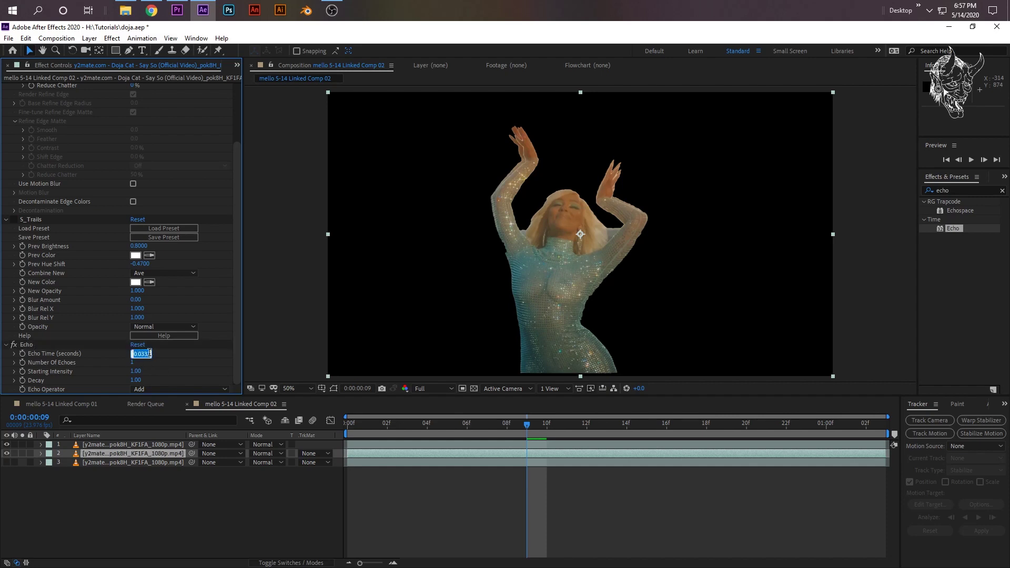
pyautogui.click(149, 353)
pyautogui.press('Return')
# Play a preview from an earlier frame and scrub through frames to inspect the lagging echo.
pyautogui.click(426, 425)
pyautogui.press('space')
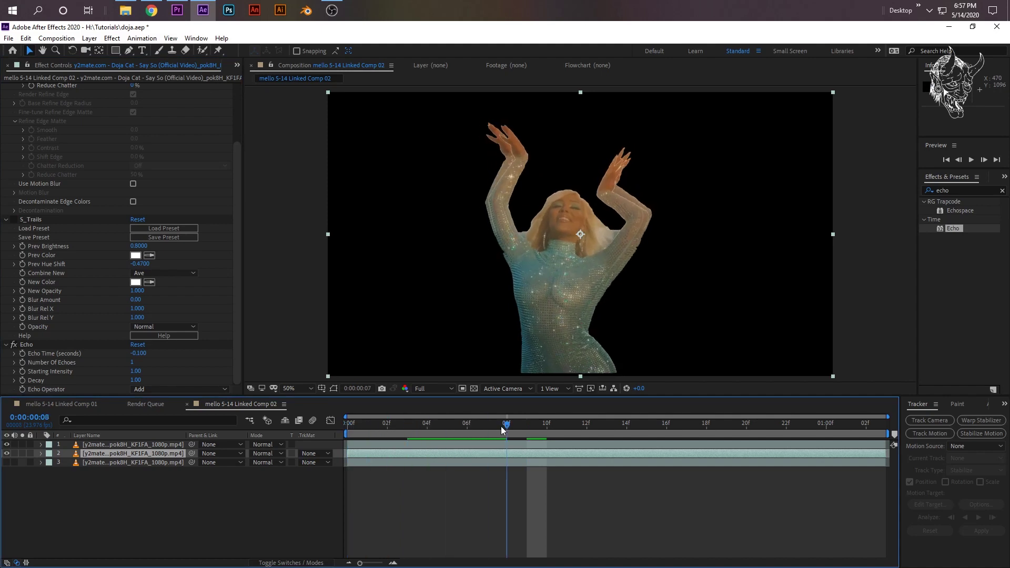
pyautogui.press('space')
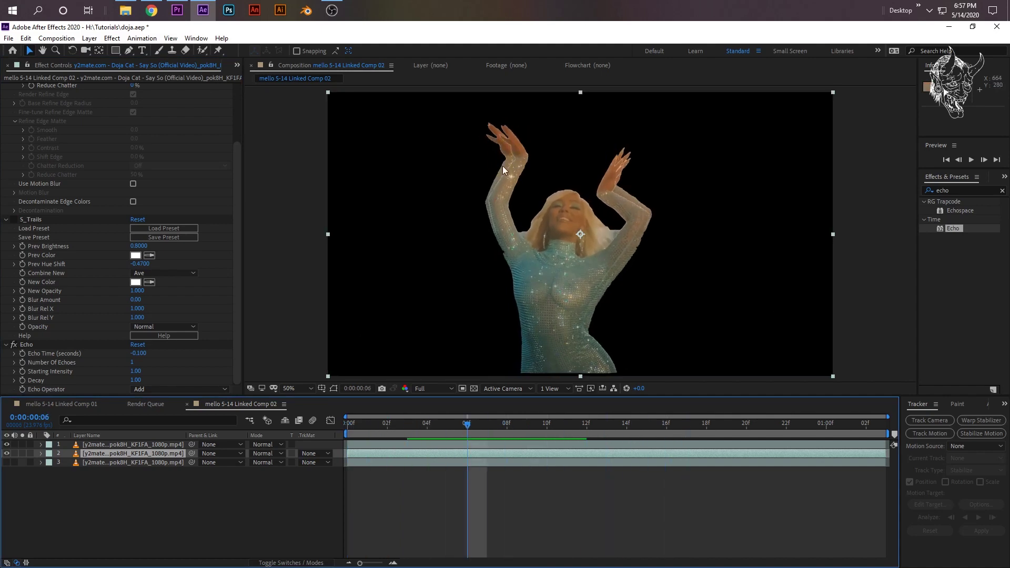
pyautogui.moveTo(481, 423)
pyautogui.mouseDown()
pyautogui.moveTo(670, 424)
pyautogui.moveTo(487, 436)
pyautogui.mouseUp()
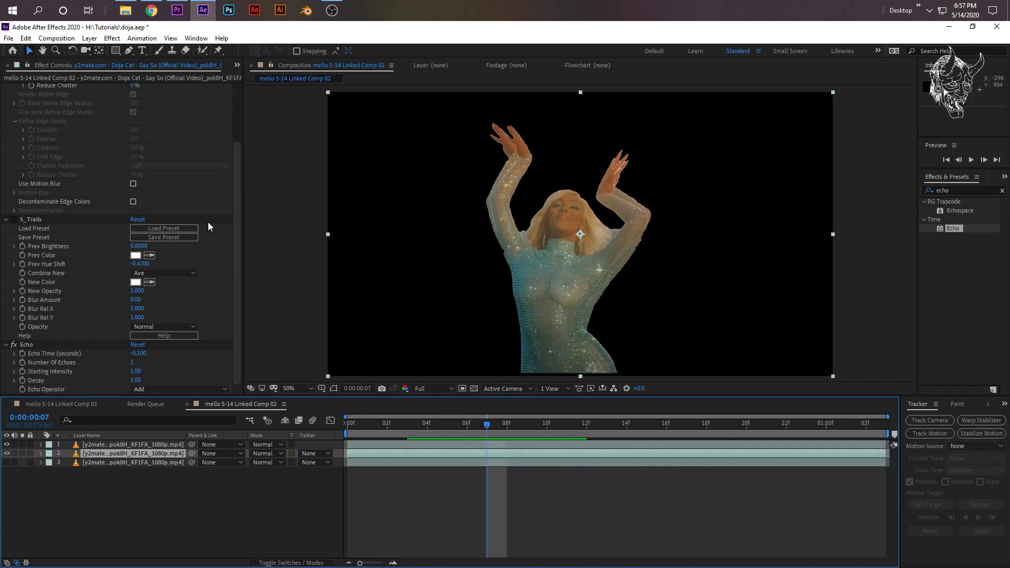
# Search Effects & Presets for 'color' and apply Color Balance (HLS) to the echo layer.
pyautogui.click(958, 189)
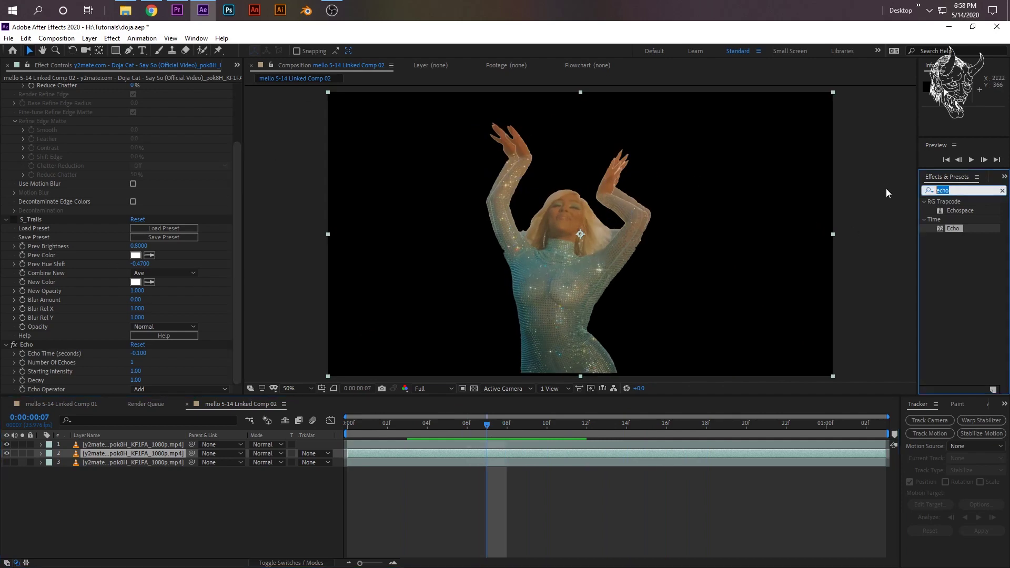
pyautogui.write('colo')
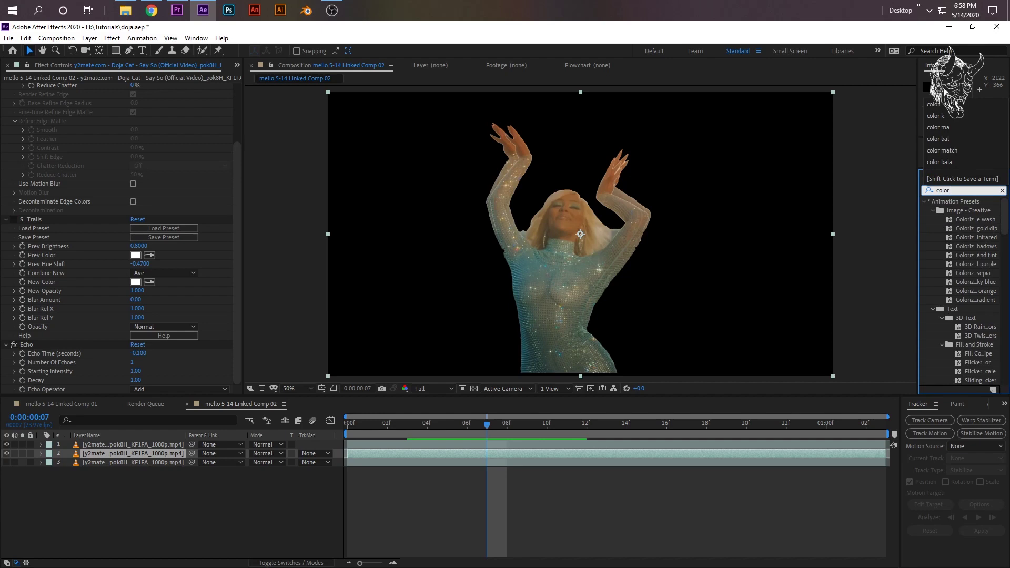
pyautogui.write('r')
pyautogui.moveTo(919, 236); pyautogui.dragTo(844, 236)
pyautogui.scroll(-10, 953, 274)
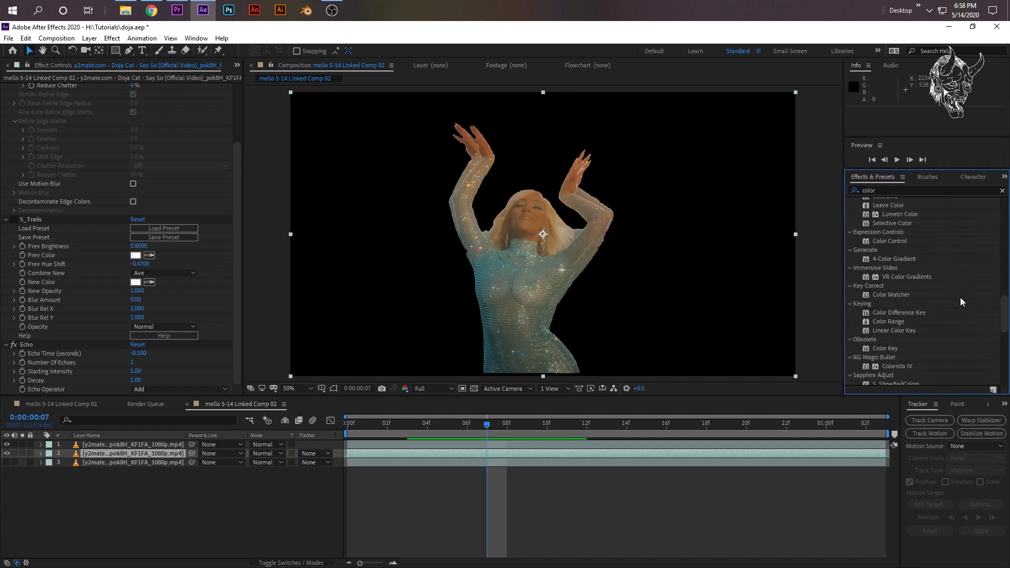
pyautogui.scroll(3, 962, 304)
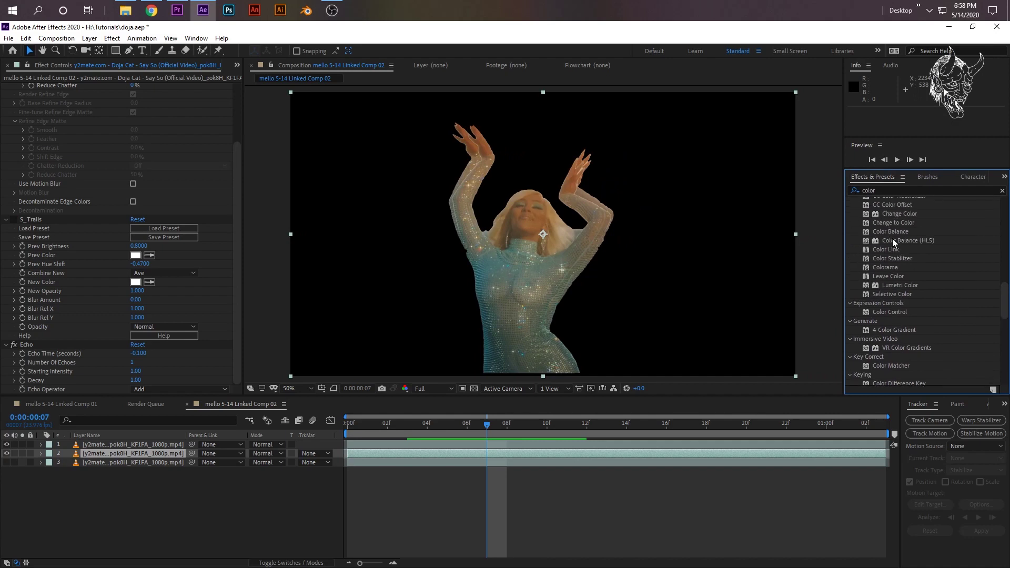
pyautogui.moveTo(893, 242); pyautogui.dragTo(433, 456)
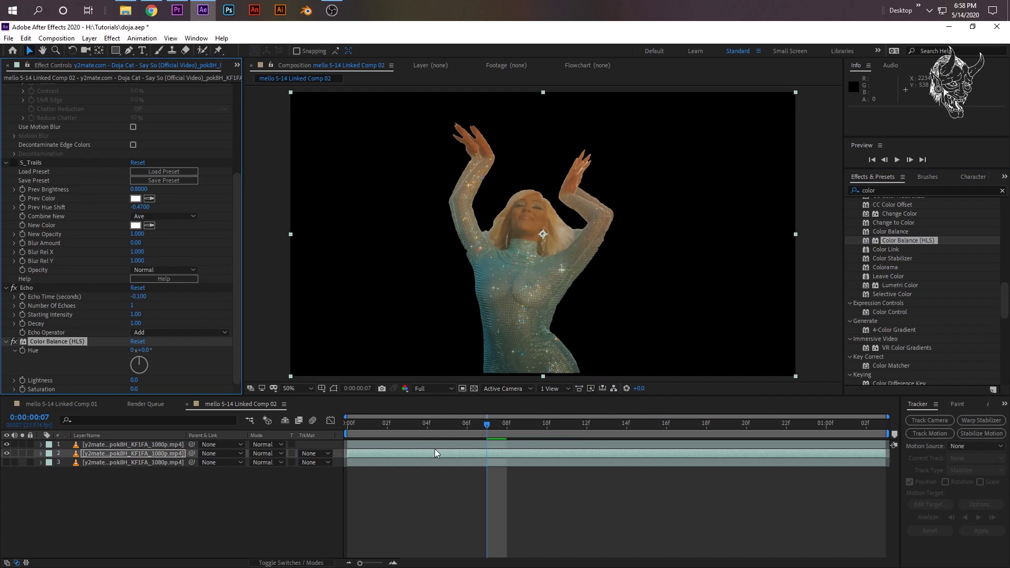
# Set Color Balance (HLS) Hue to 156° and Saturation to -12 to tint the echo blue.
pyautogui.moveTo(140, 362); pyautogui.dragTo(197, 380)
pyautogui.click(130, 454)
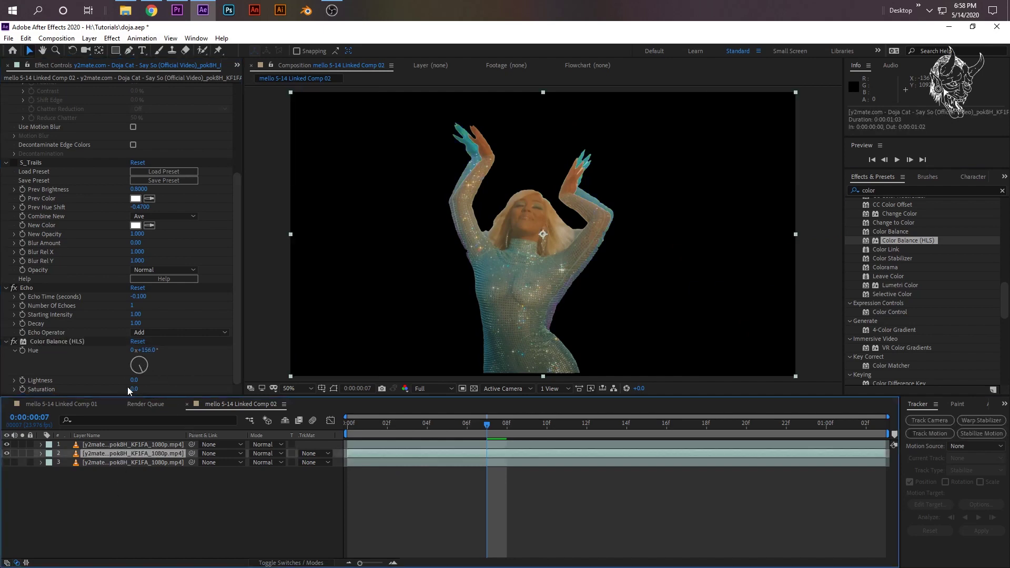
pyautogui.moveTo(134, 389); pyautogui.dragTo(124, 401)
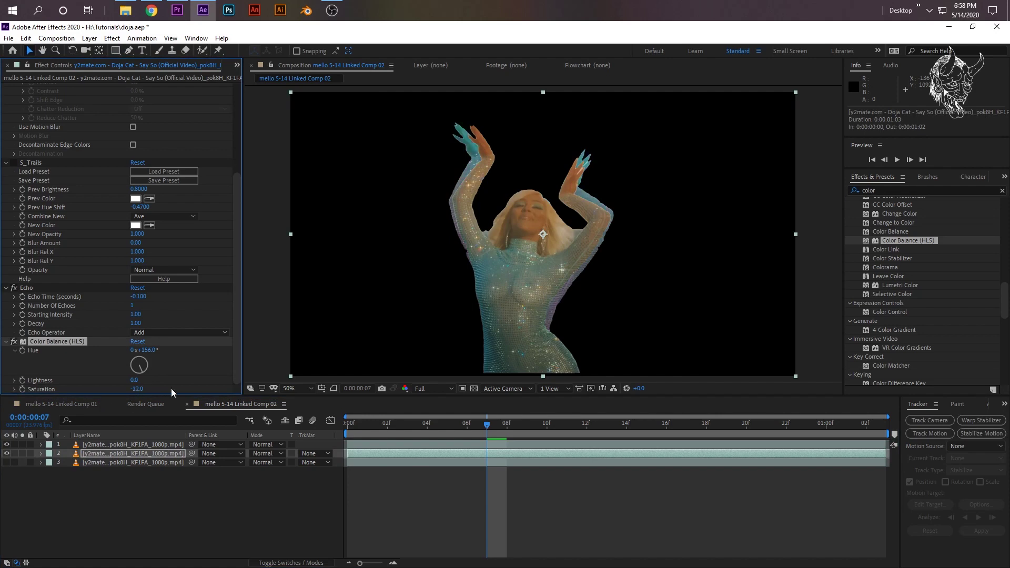
pyautogui.click(147, 454)
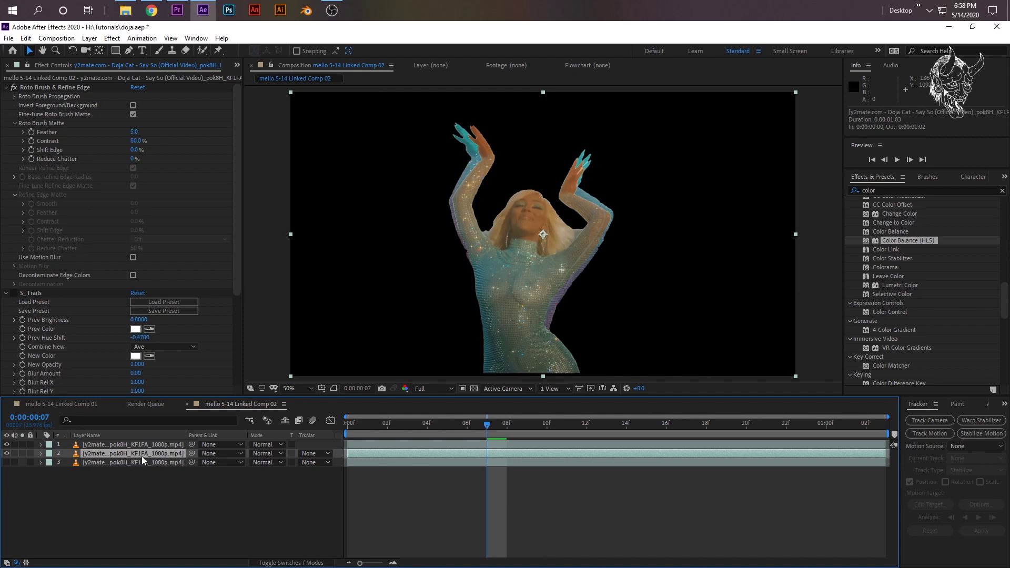
# Set layer 2's Opacity to 75% and scrub frames to check the faded layer.
pyautogui.press('t')
pyautogui.click(255, 462)
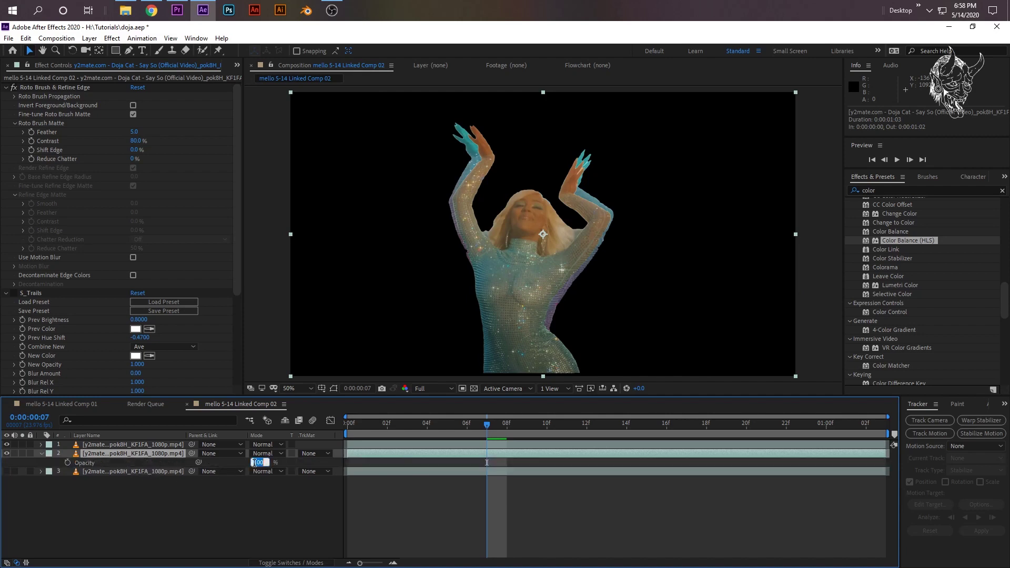
pyautogui.write('75')
pyautogui.click(315, 479)
pyautogui.moveTo(451, 435); pyautogui.dragTo(426, 445)
pyautogui.click(426, 445)
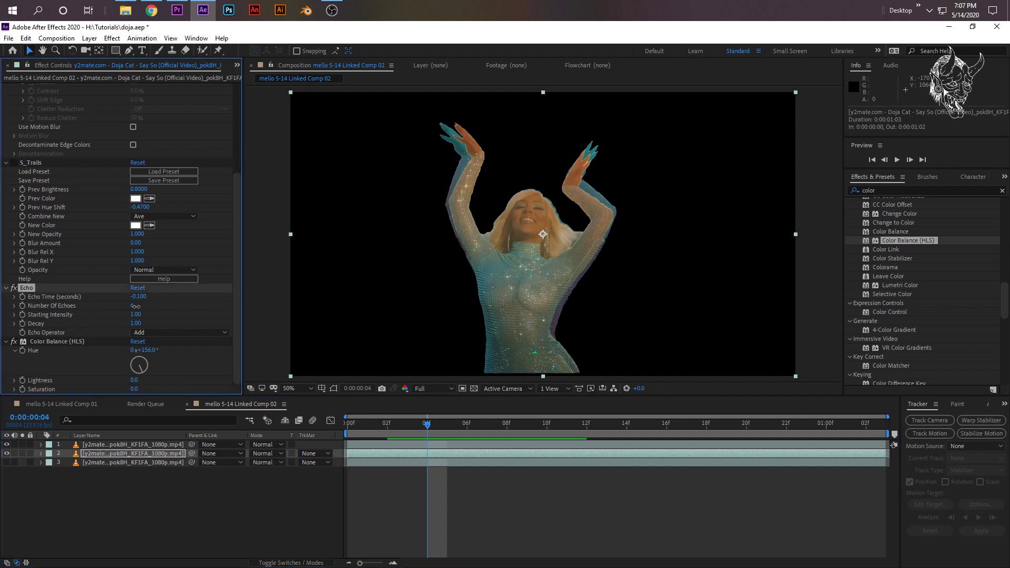
# Lower Number Of Echoes to 1 and duplicate layer 2.
pyautogui.moveTo(132, 310); pyautogui.dragTo(135, 307)
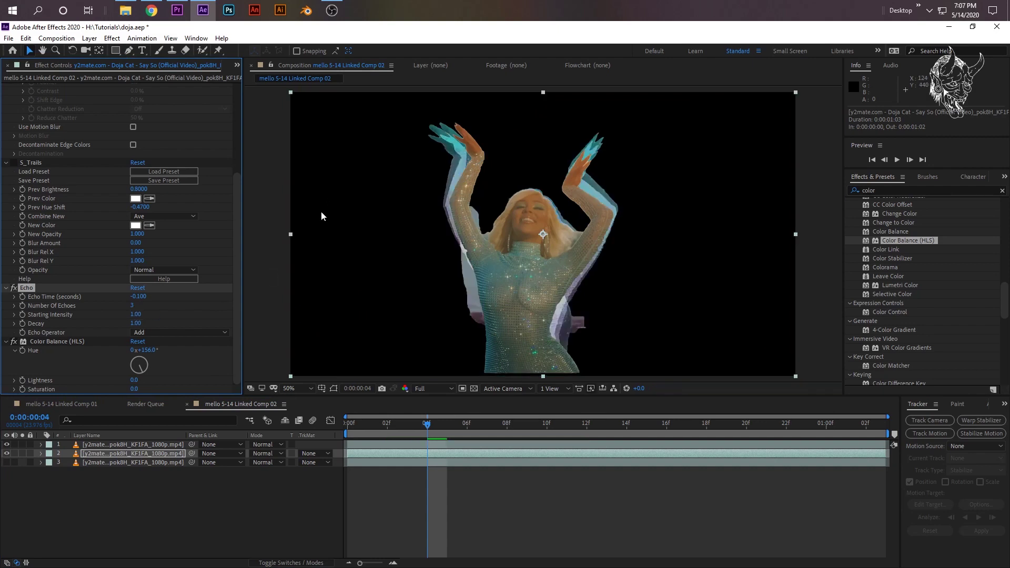
pyautogui.moveTo(132, 306); pyautogui.dragTo(129, 308)
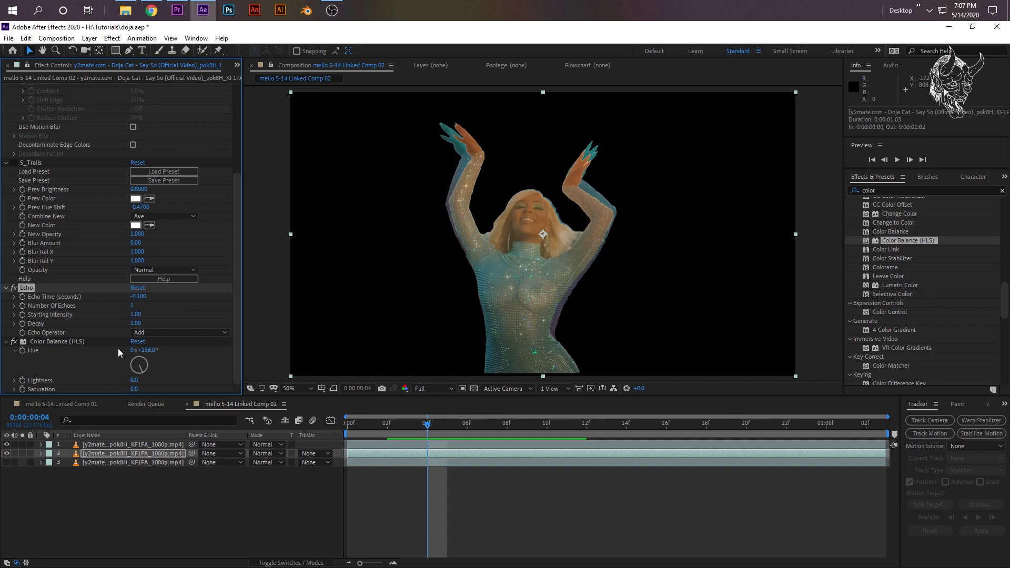
pyautogui.click(157, 533)
pyautogui.click(138, 456)
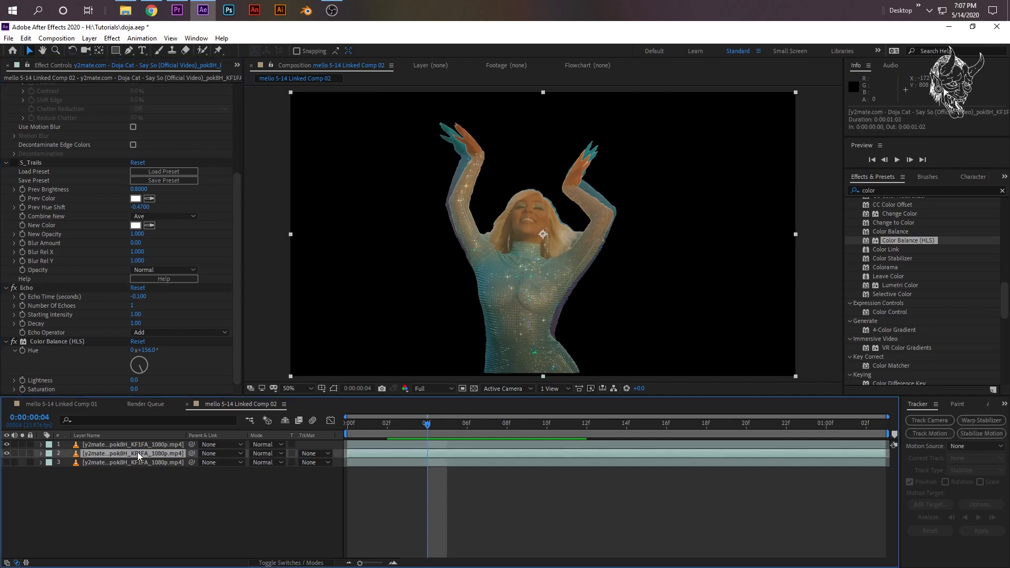
pyautogui.hotkey('ctrl', 'd')
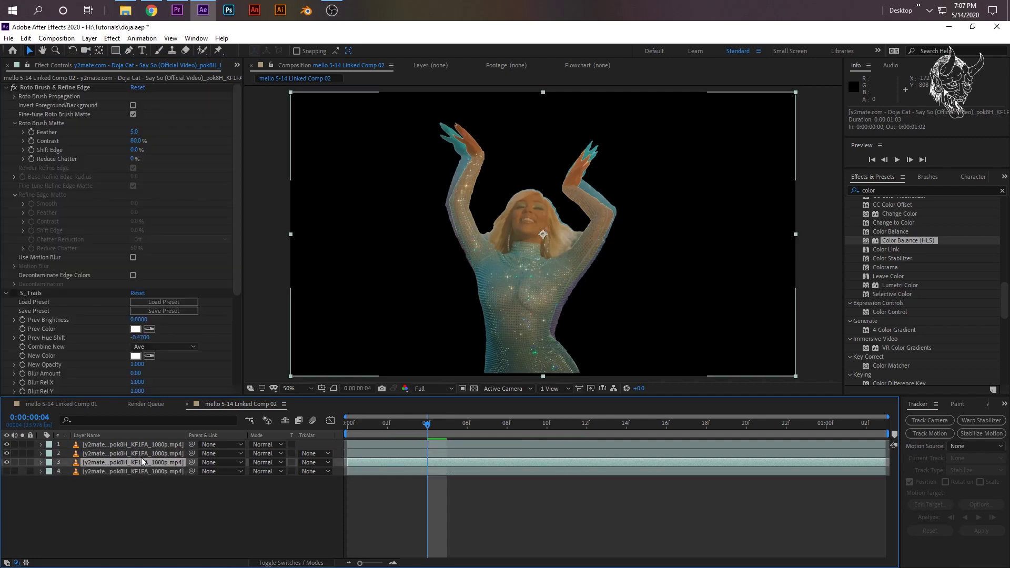
# On the layer 3 copy, set Echo Time to -0.150 and turn the hue toward 309°.
pyautogui.click(147, 464)
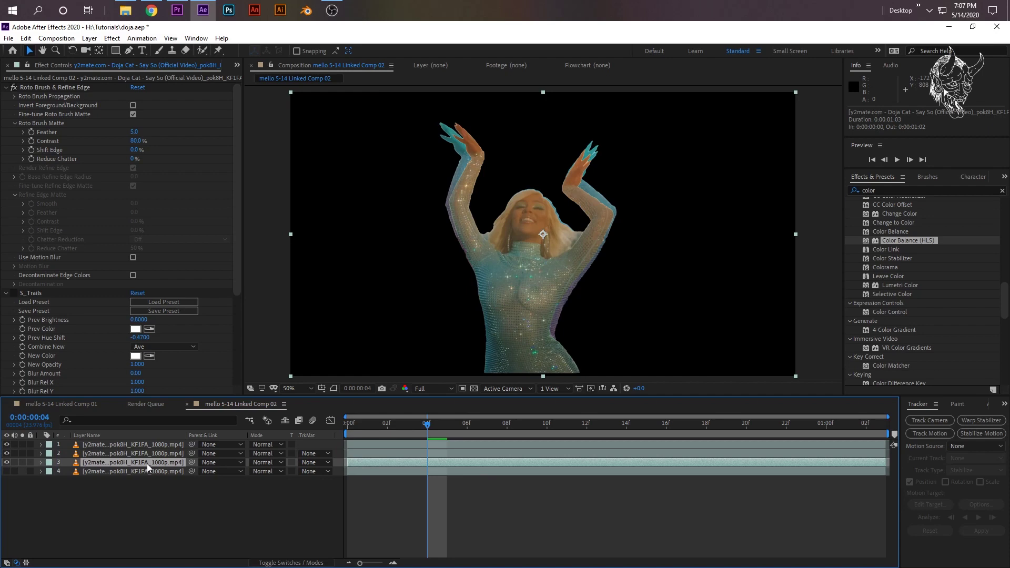
pyautogui.scroll(-5, 191, 333)
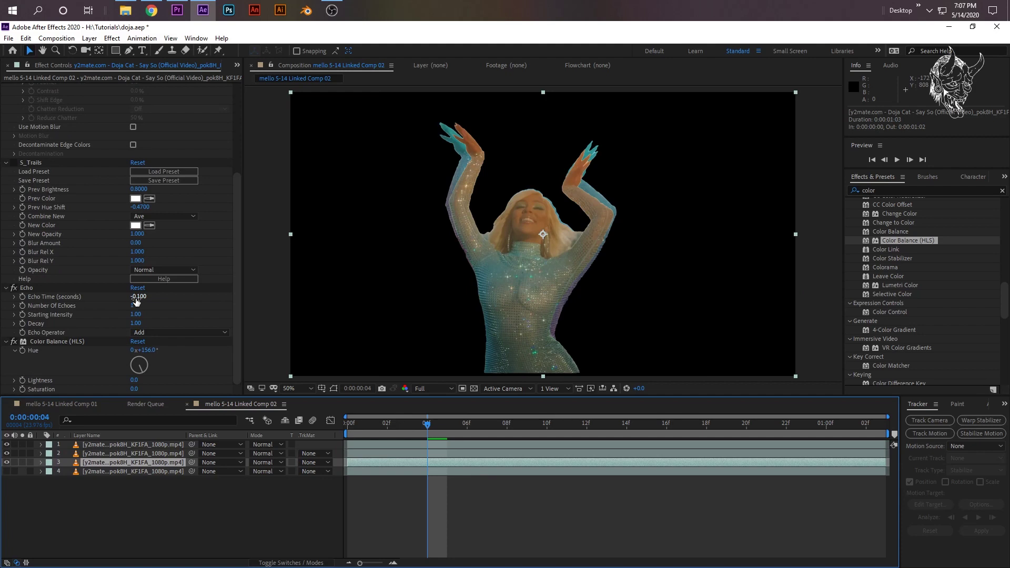
pyautogui.click(138, 297)
pyautogui.click(143, 298)
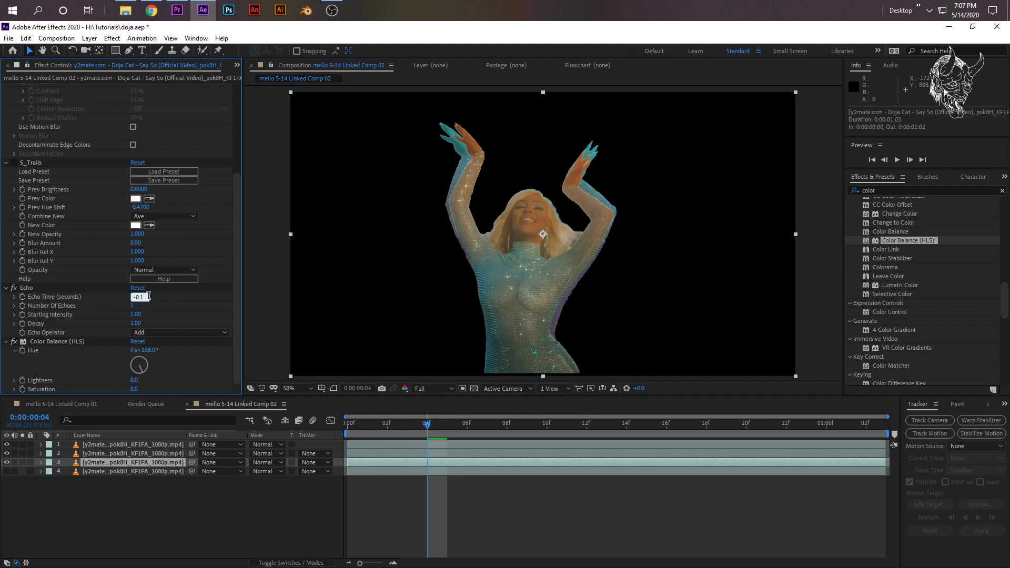
pyautogui.write('5')
pyautogui.press('Return')
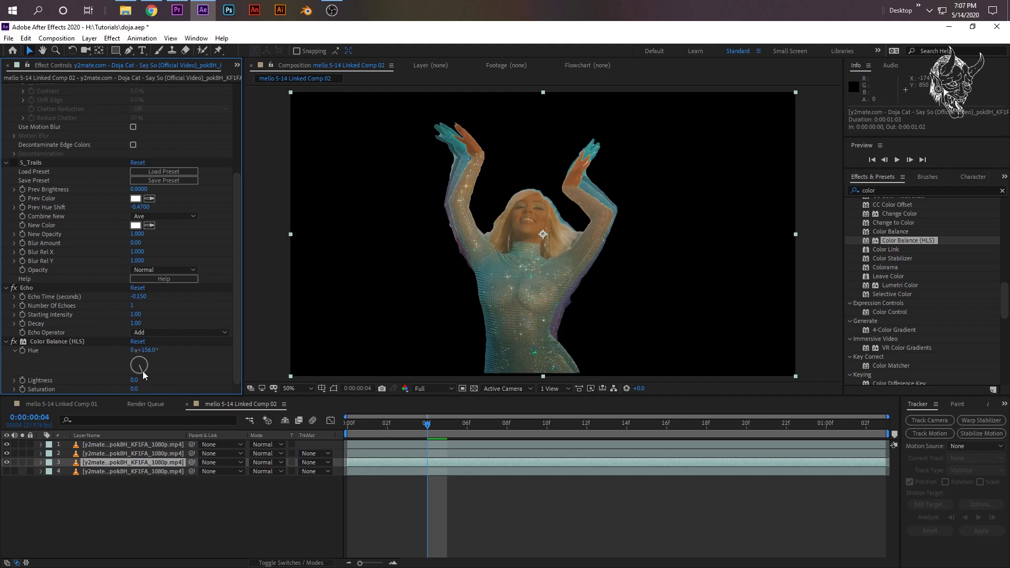
pyautogui.moveTo(143, 371); pyautogui.dragTo(131, 357)
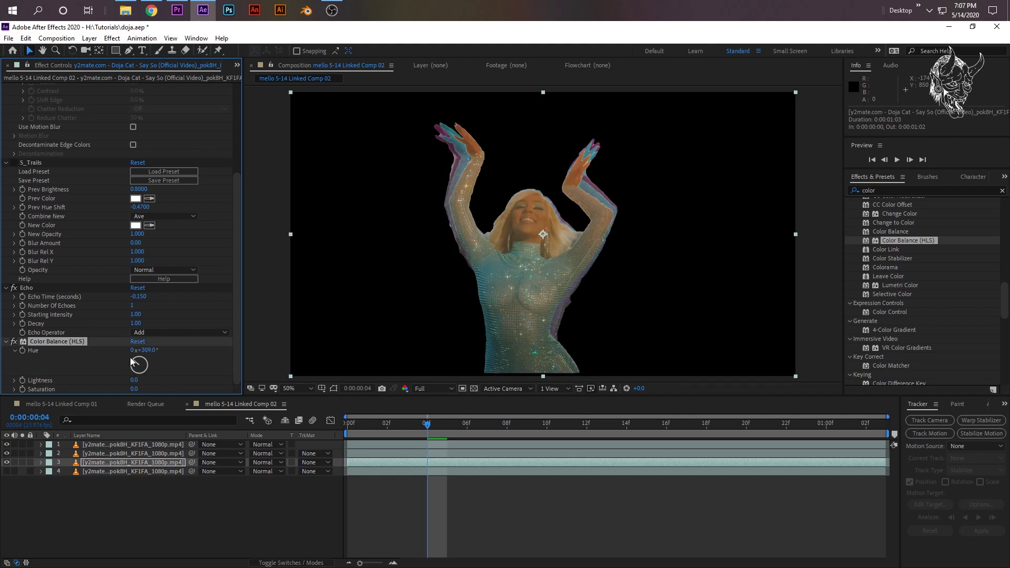
# Scrub to a later frame to inspect the coloured trails and reselect layer 3, the red echo.
pyautogui.click(162, 469)
pyautogui.moveTo(377, 430); pyautogui.dragTo(545, 434)
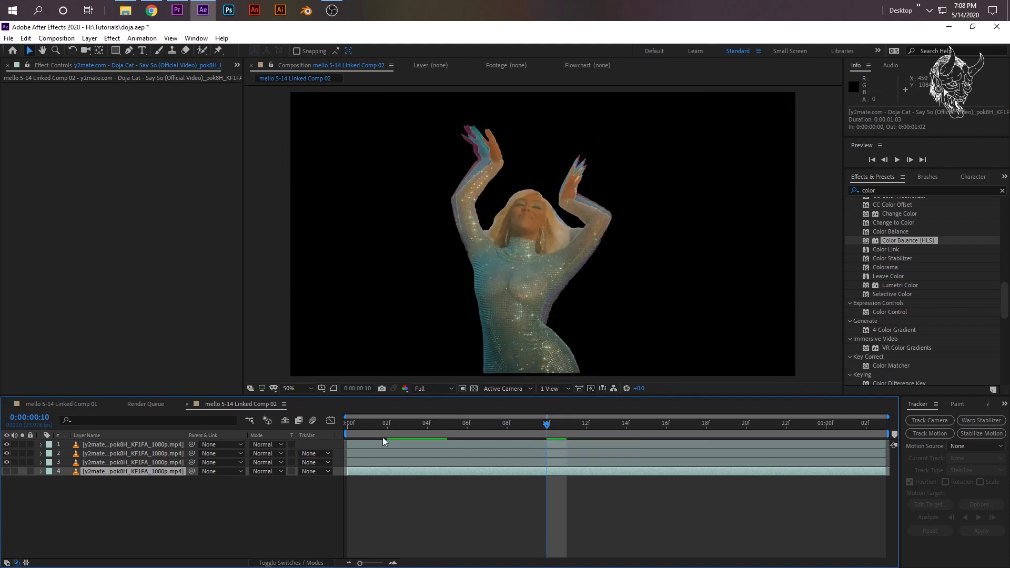
pyautogui.click(157, 463)
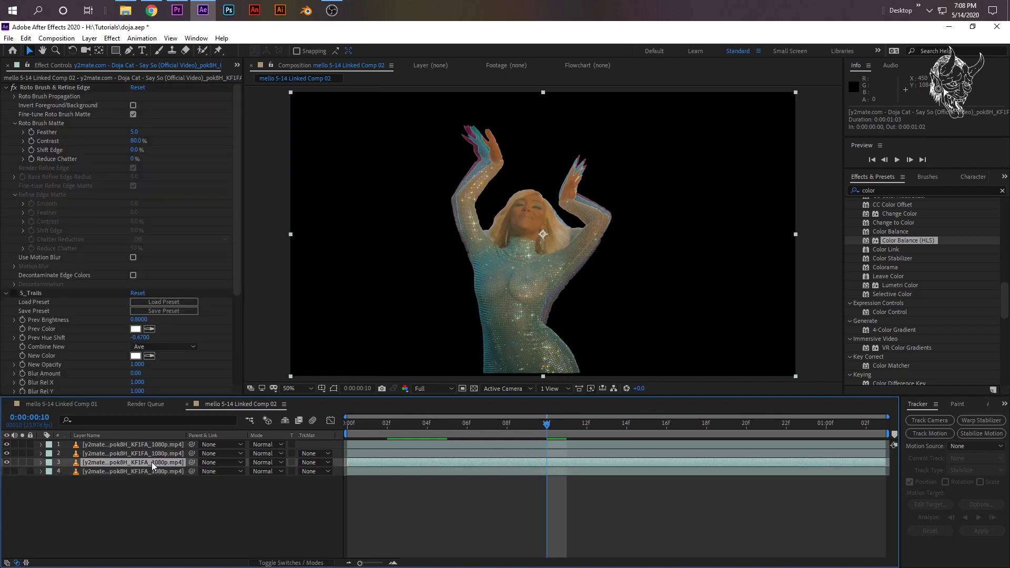
# Duplicate layer 3, give the copy Echo Time -0.200 and Hue 1x+27° for yellow, and preview.
pyautogui.hotkey('ctrl', 'd')
pyautogui.click(159, 475)
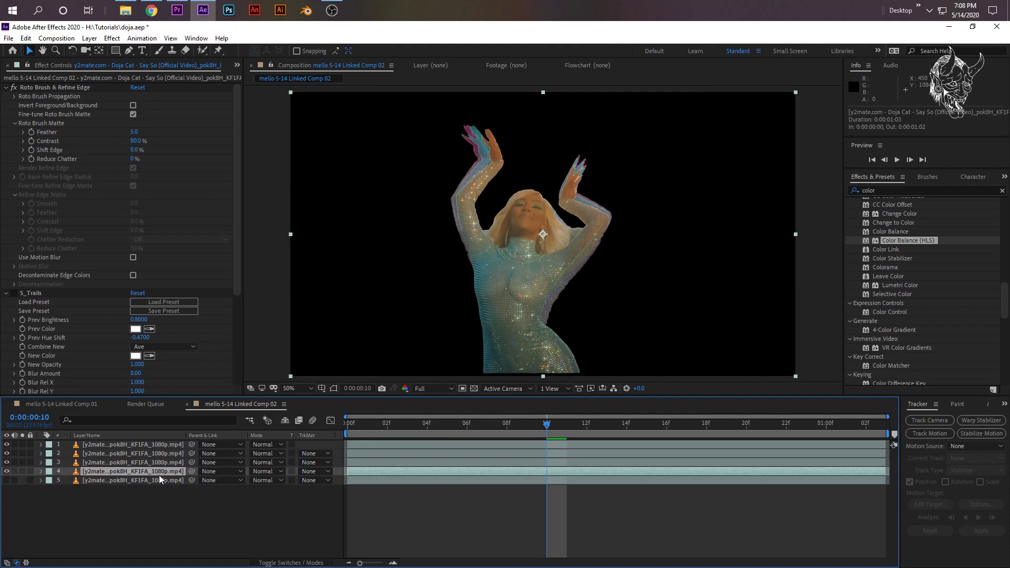
pyautogui.scroll(-5, 87, 302)
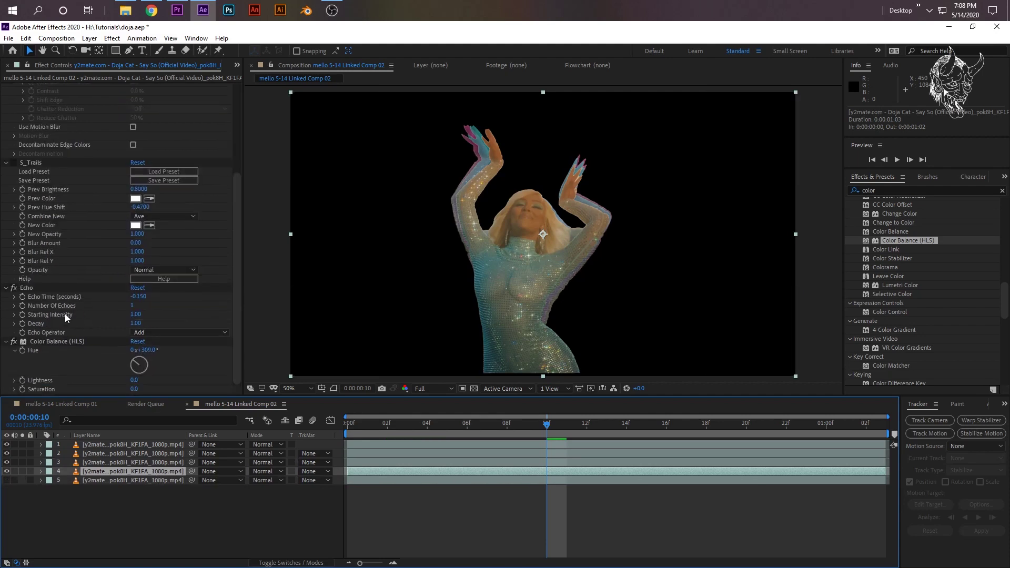
pyautogui.click(142, 298)
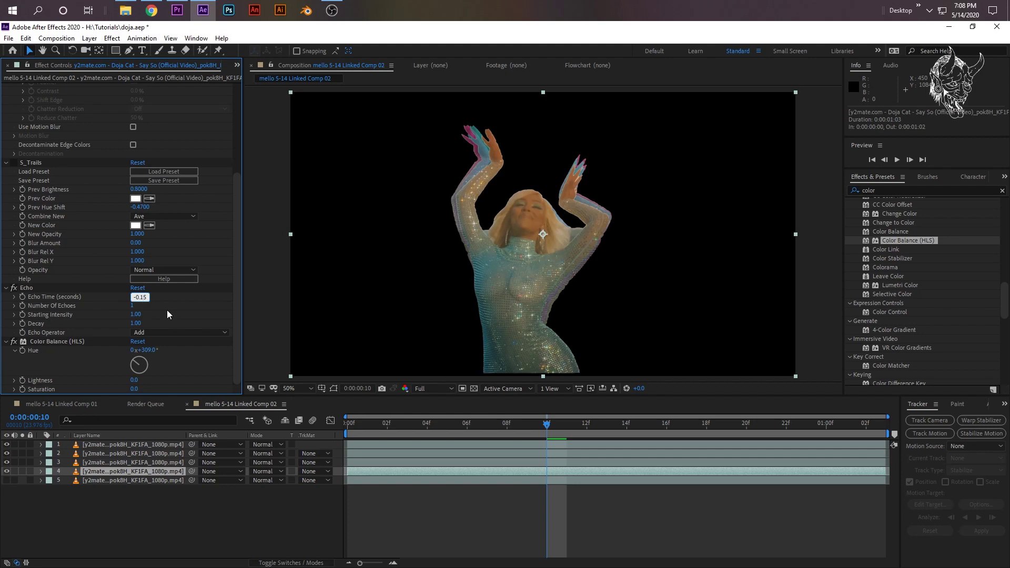
pyautogui.press('BackSpace')
pyautogui.press('BackSpace')
pyautogui.press('Return')
pyautogui.moveTo(139, 359); pyautogui.dragTo(145, 358)
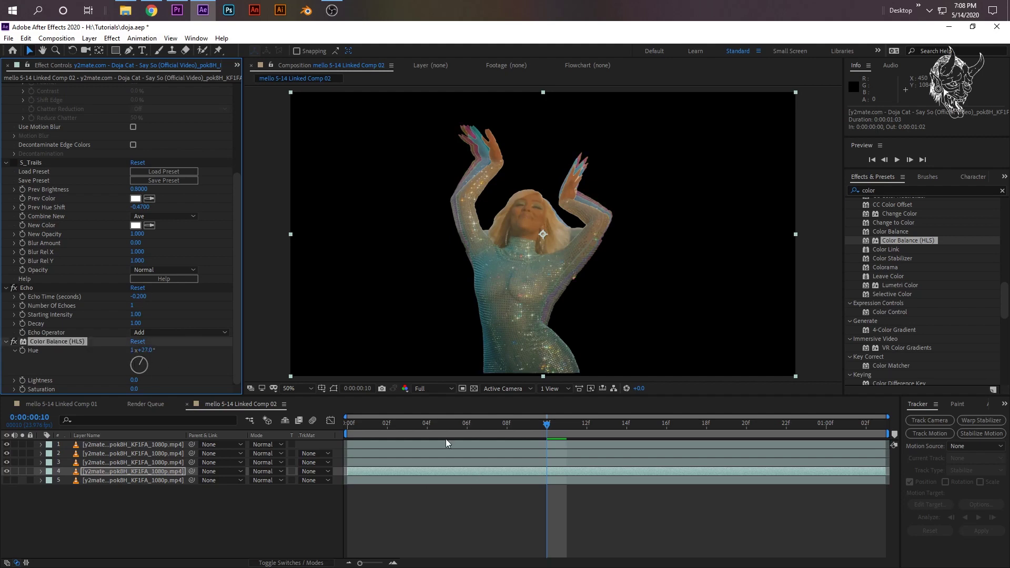
pyautogui.press('space')
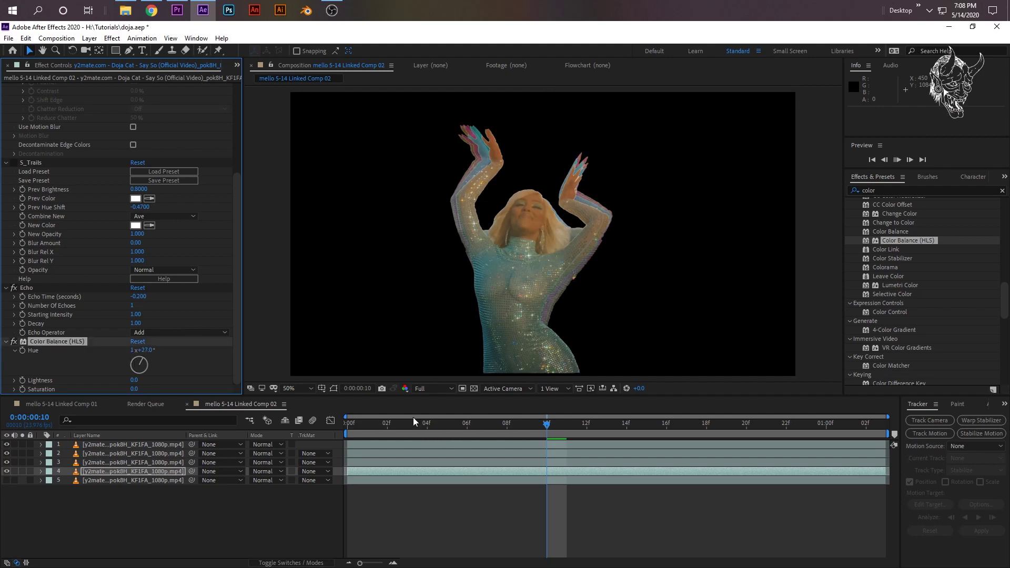
pyautogui.click(433, 388)
# Preview the blue, red and yellow echo trails at Half resolution, stopping at frame 05.
pyautogui.click(430, 425)
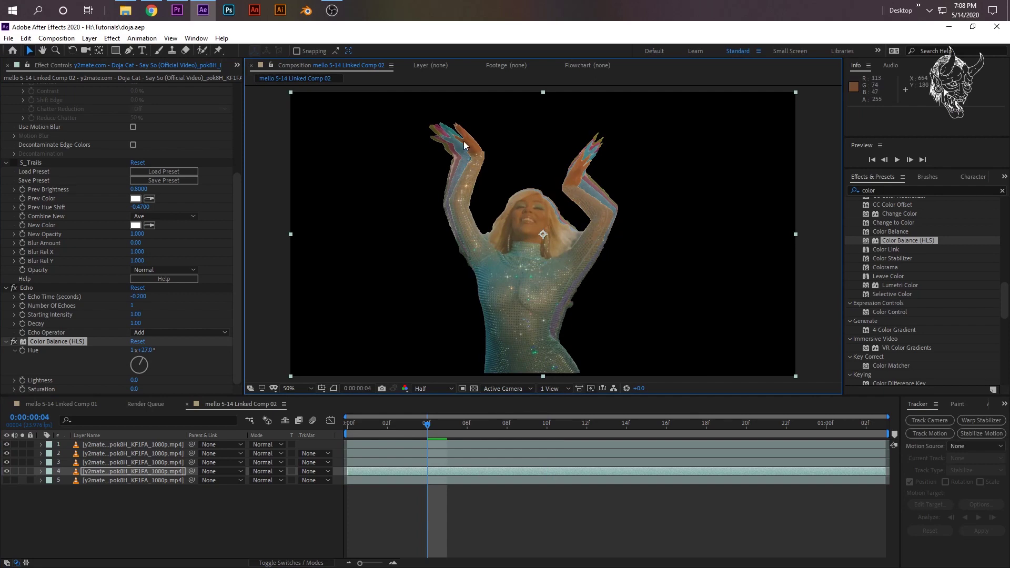
pyautogui.press('space')
pyautogui.moveTo(352, 427); pyautogui.dragTo(462, 423)
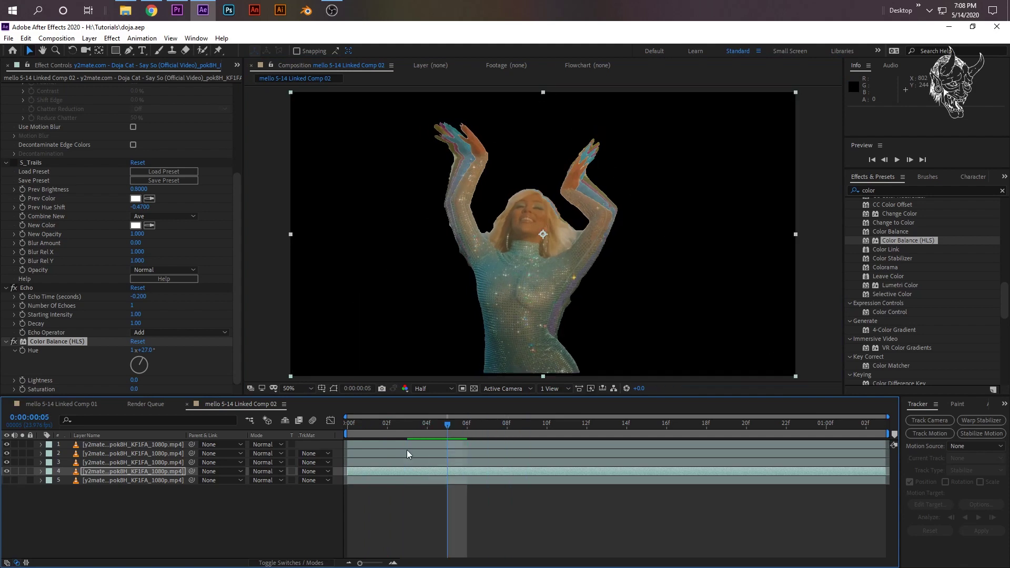
# Make background layer 5 visible and review the echoes over the sunset footage, frames 01 to 06.
pyautogui.click(7, 481)
pyautogui.click(160, 501)
pyautogui.press('space')
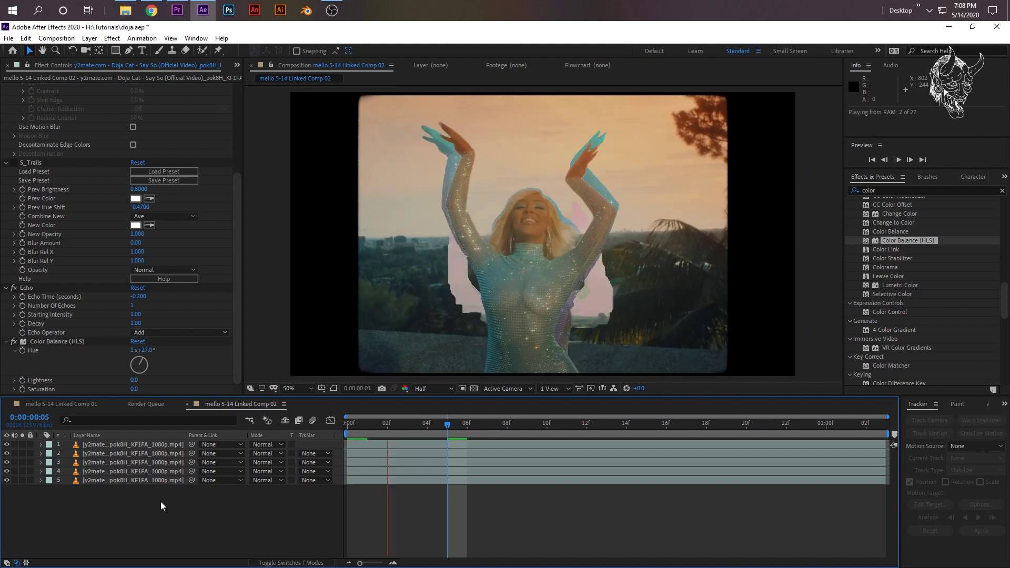
pyautogui.click(369, 424)
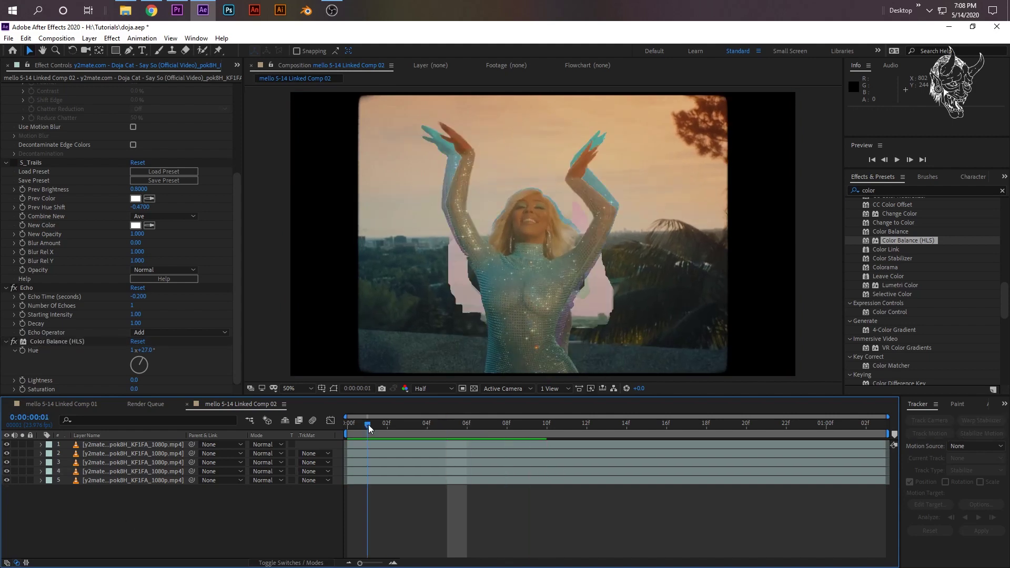
pyautogui.moveTo(369, 424)
pyautogui.mouseDown()
pyautogui.moveTo(380, 431)
pyautogui.moveTo(356, 431)
pyautogui.moveTo(368, 426)
pyautogui.mouseUp()
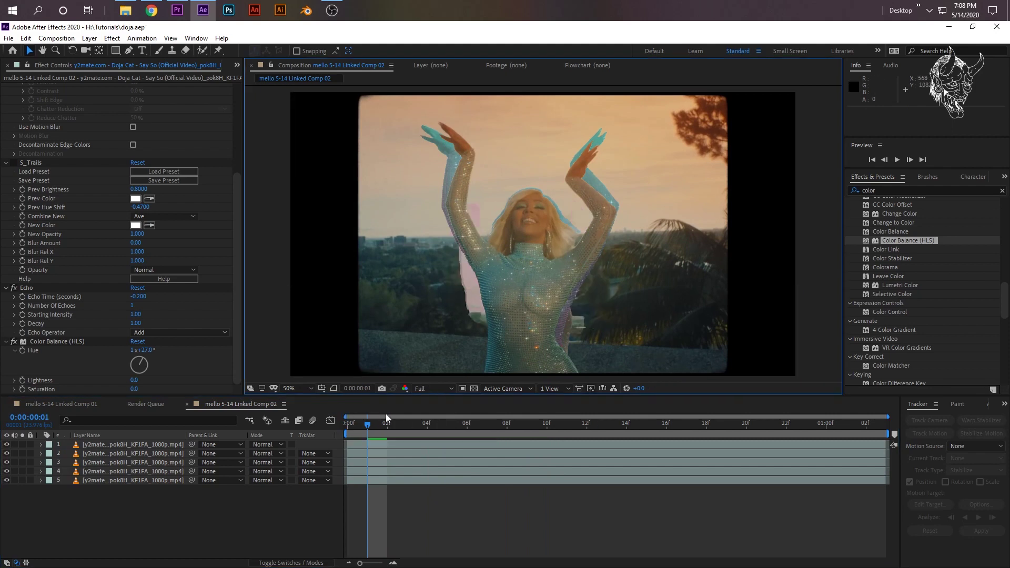
pyautogui.moveTo(386, 416); pyautogui.dragTo(469, 428)
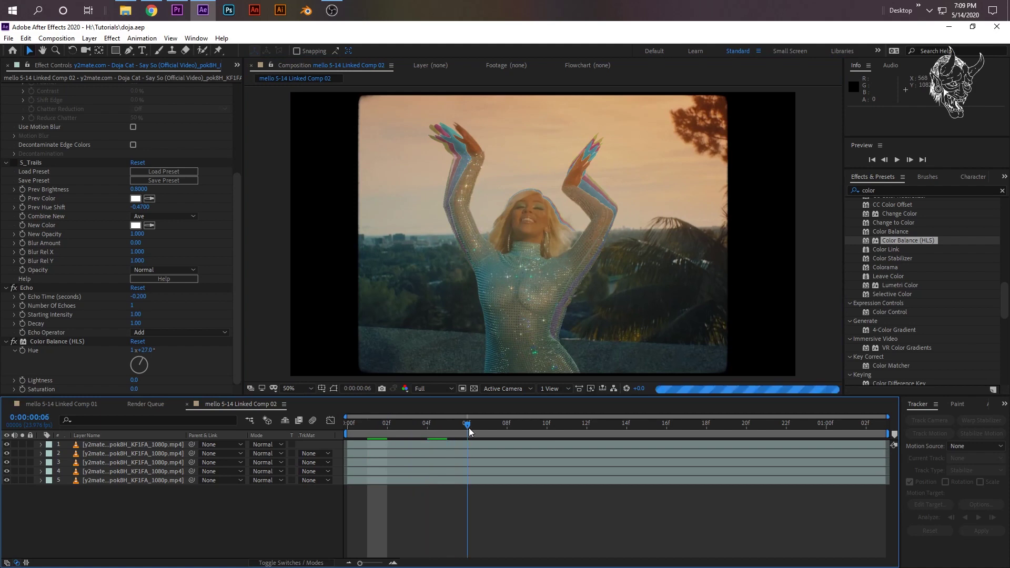